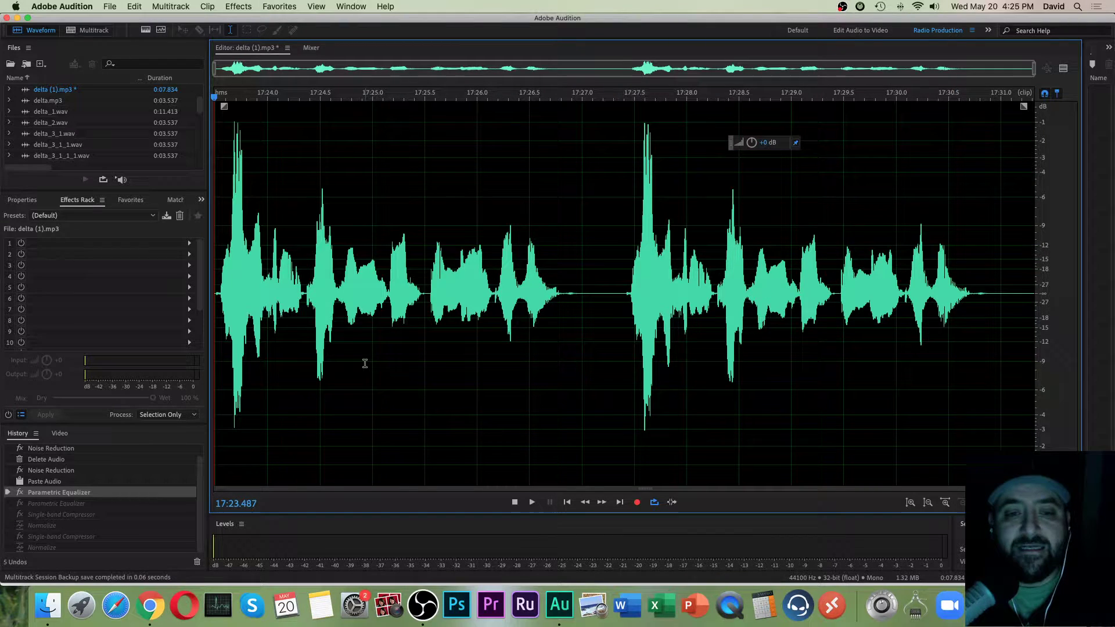
Select the short silent gap between the two phrases and loop-play it.
{"action": "left_click_drag", "start_coordinate": [610, 264], "coordinate": [133, 225]}
{"action": "left_click_drag", "start_coordinate": [598, 259], "coordinate": [1113, 263]}
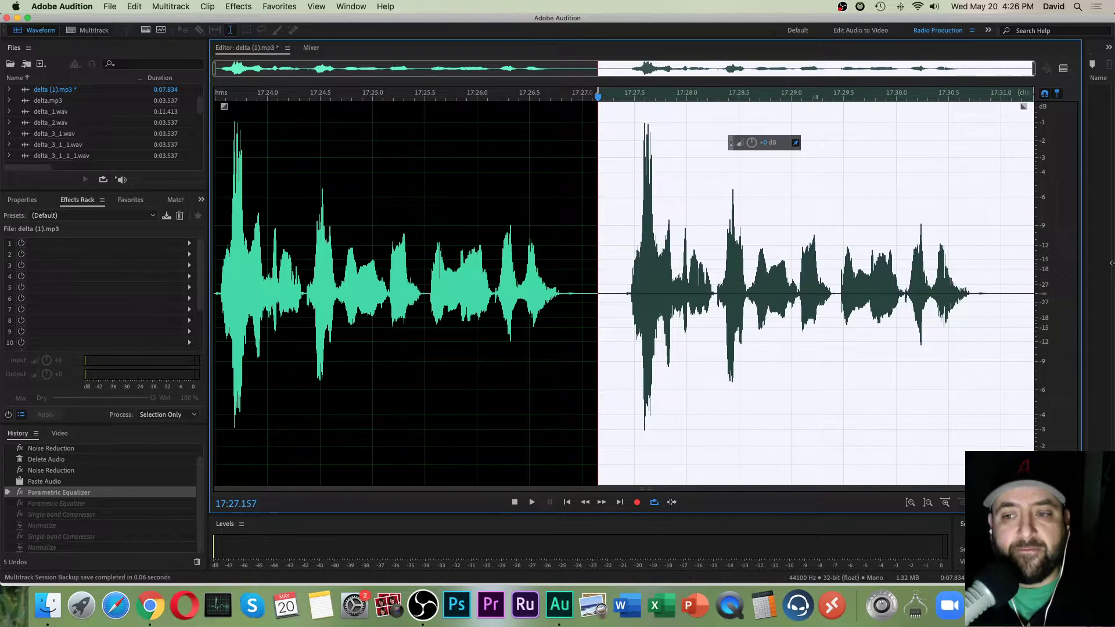
{"action": "left_click", "coordinate": [577, 256]}
{"action": "left_click_drag", "start_coordinate": [586, 262], "coordinate": [622, 263]}
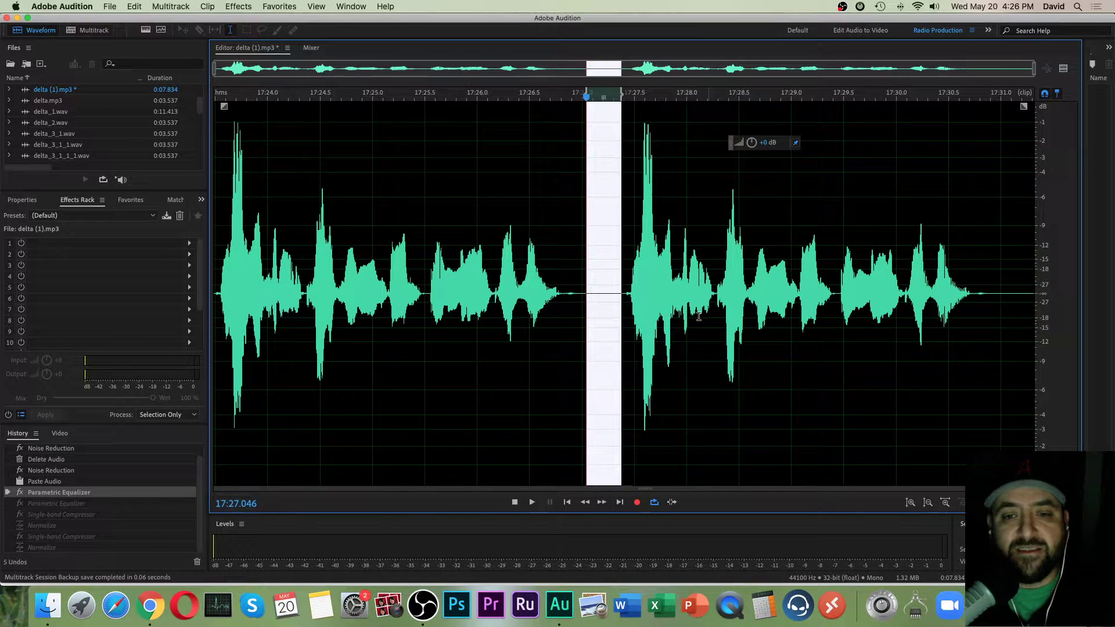
{"action": "left_click", "coordinate": [538, 346]}
{"action": "left_click_drag", "start_coordinate": [501, 323], "coordinate": [651, 344]}
{"action": "left_click_drag", "start_coordinate": [591, 310], "coordinate": [622, 311]}
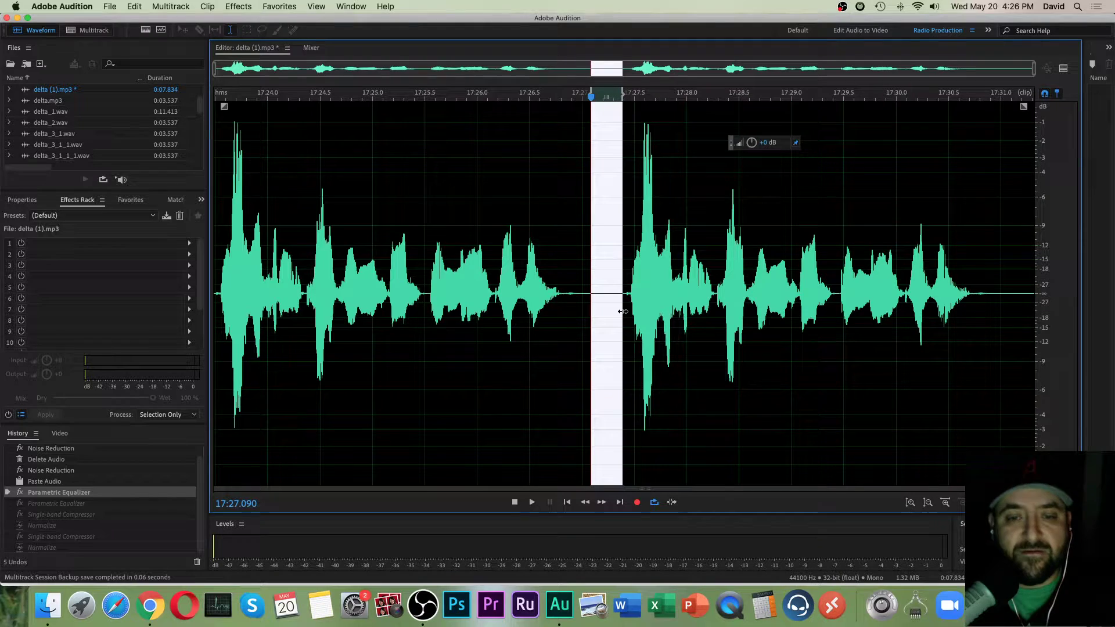
{"action": "key", "text": "space"}
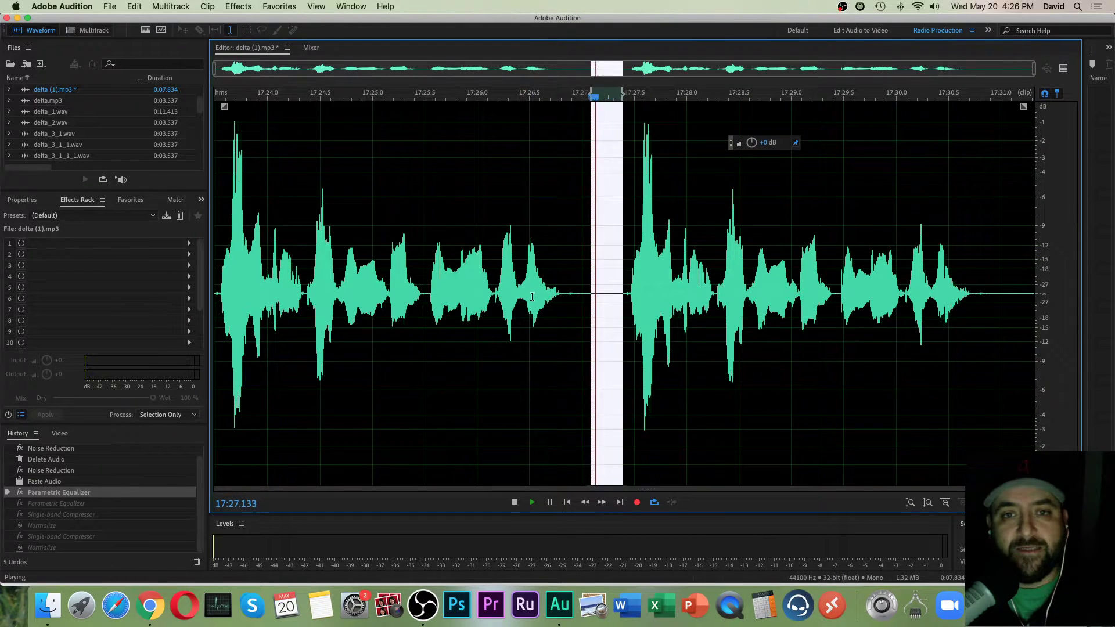
Play the clip from the start, stop at the gap, then select 17:27.2 to the end.
{"action": "left_click", "coordinate": [546, 323]}
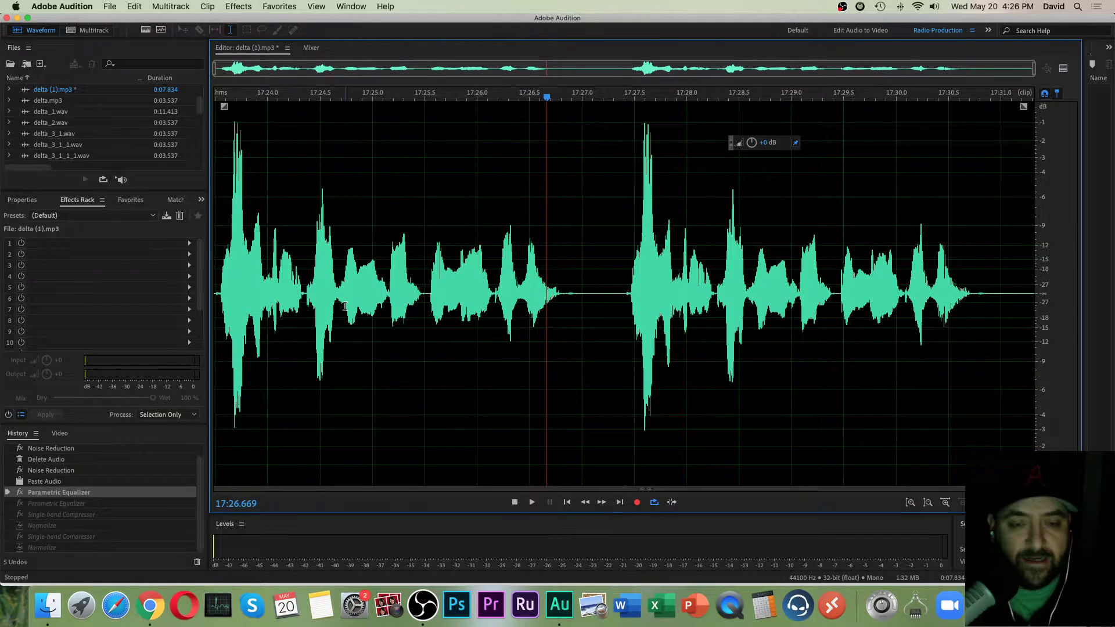
{"action": "key", "text": "Home"}
{"action": "key", "text": "space"}
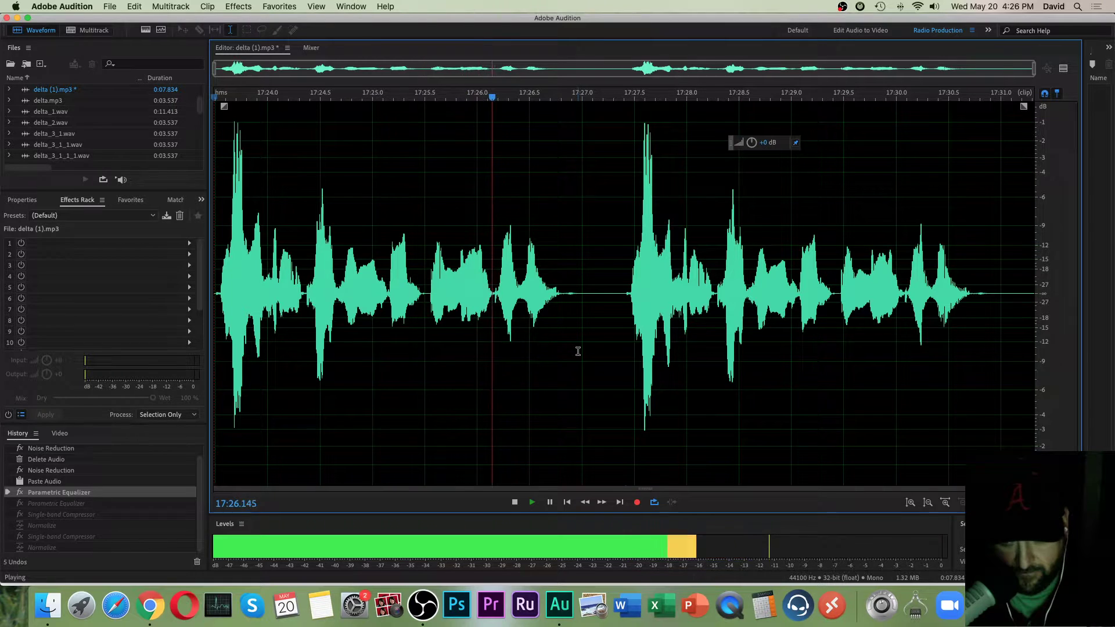
{"action": "key", "text": "space"}
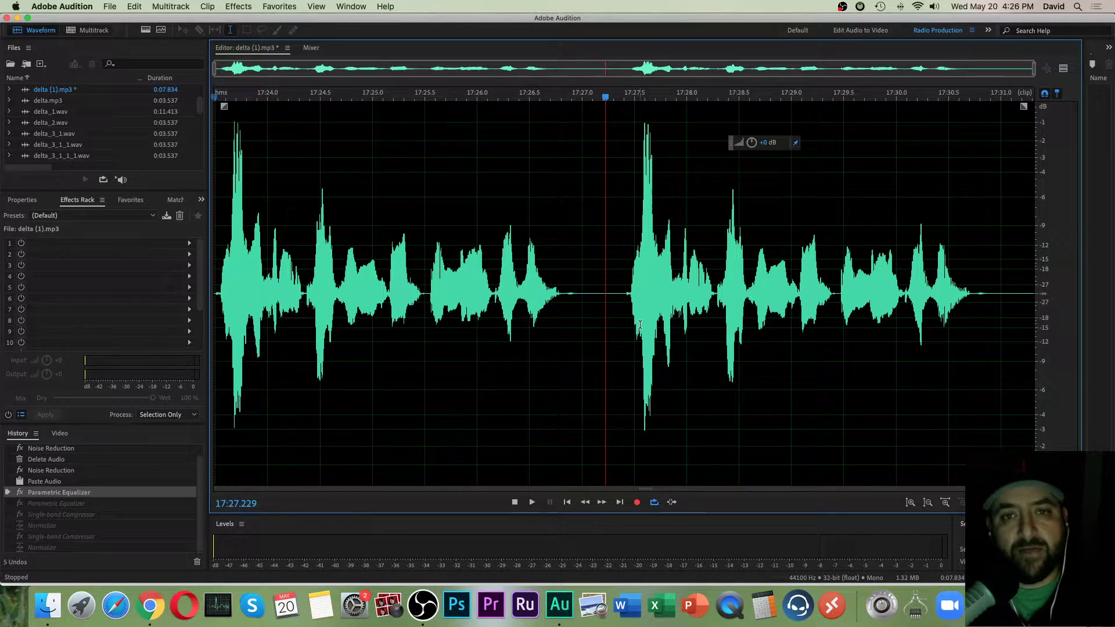
{"action": "key", "text": "space"}
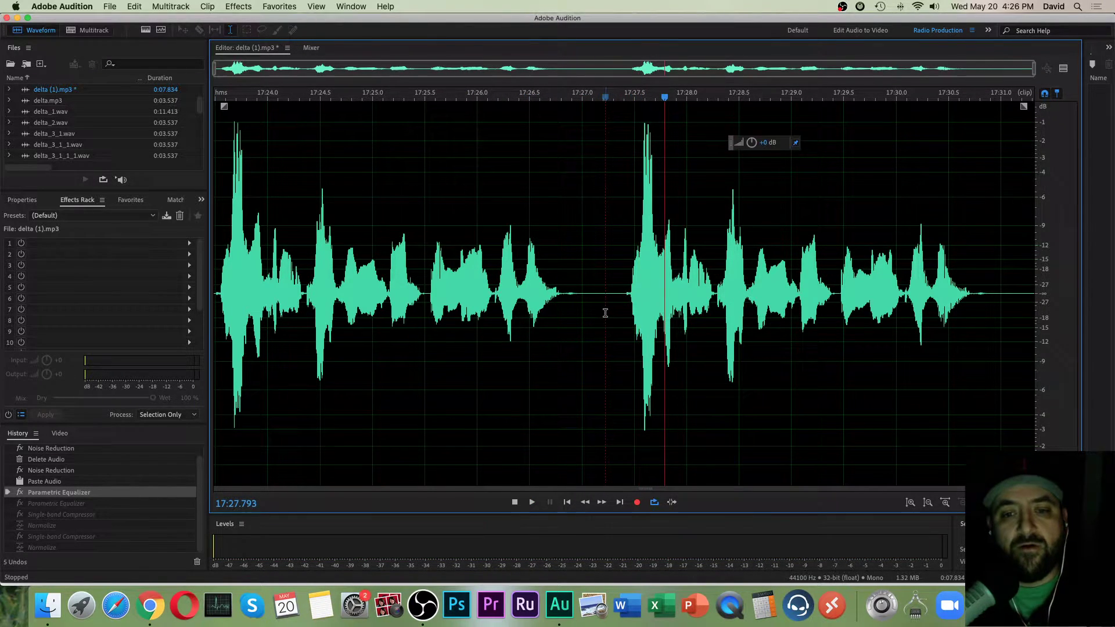
{"action": "left_click_drag", "start_coordinate": [606, 332], "coordinate": [1055, 333]}
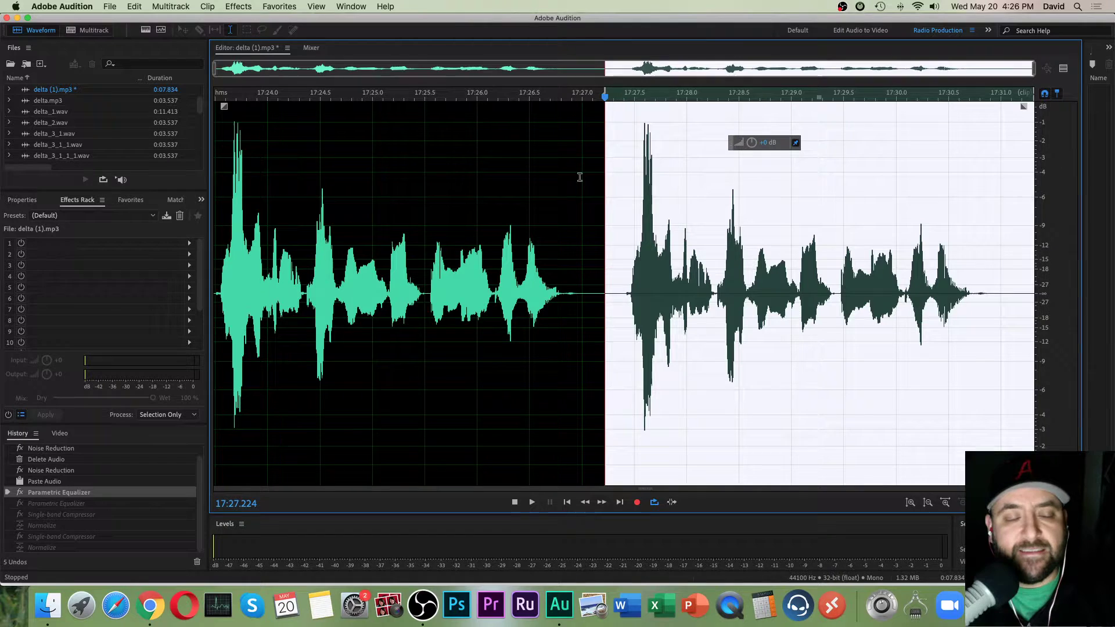
Open the Parametric Equalizer on the selection and load the Echo Finding Tool preset.
{"action": "left_click", "coordinate": [249, 5]}
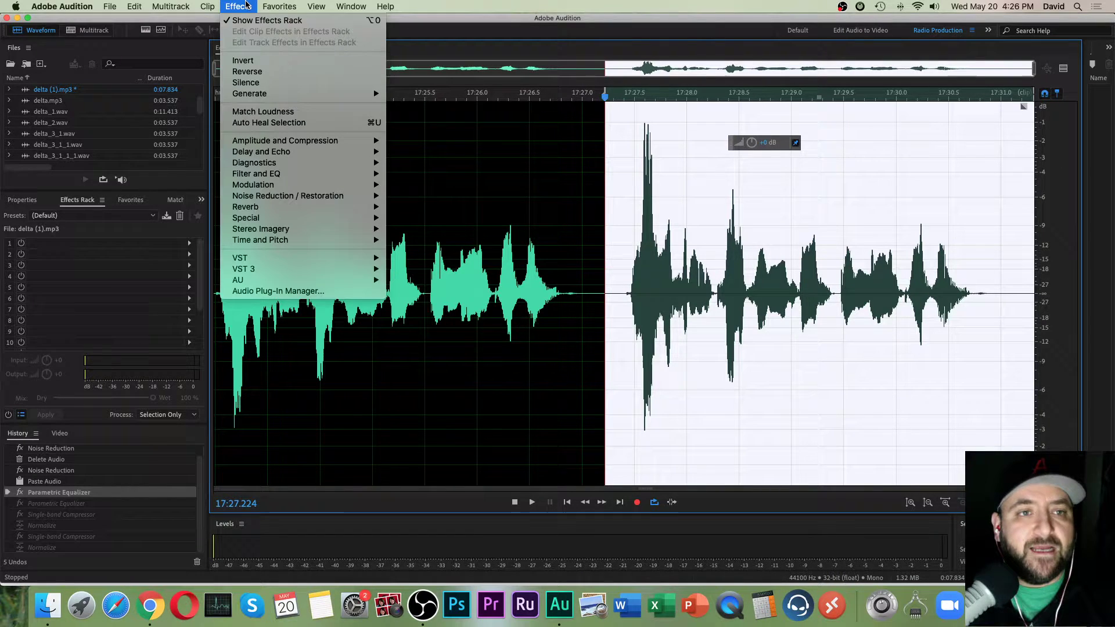
{"action": "mouse_move", "coordinate": [260, 175]}
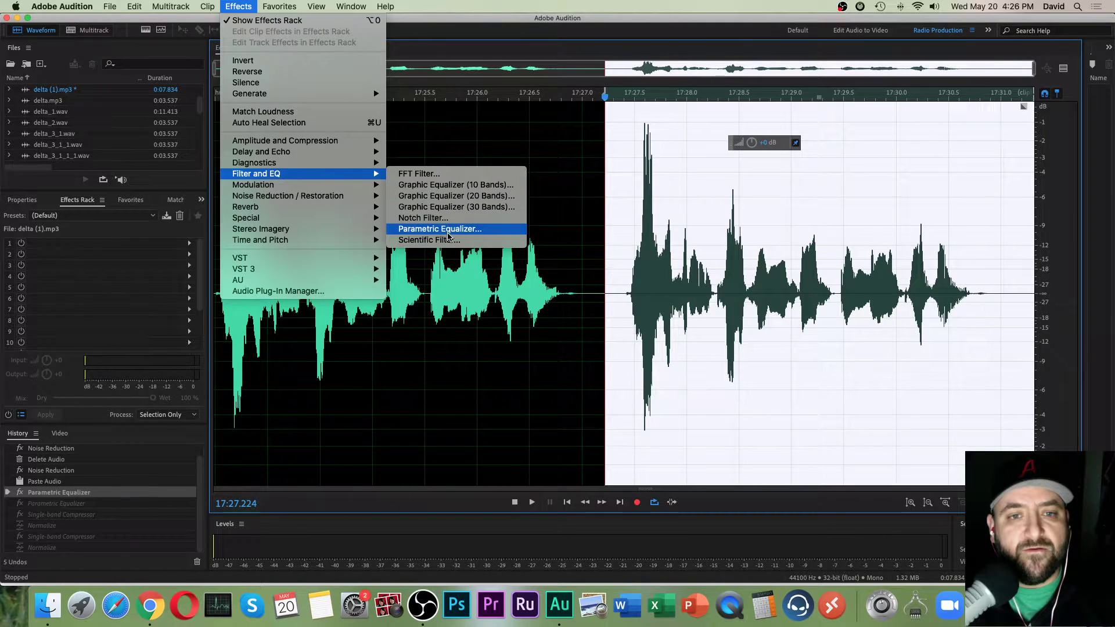
{"action": "left_click", "coordinate": [449, 235]}
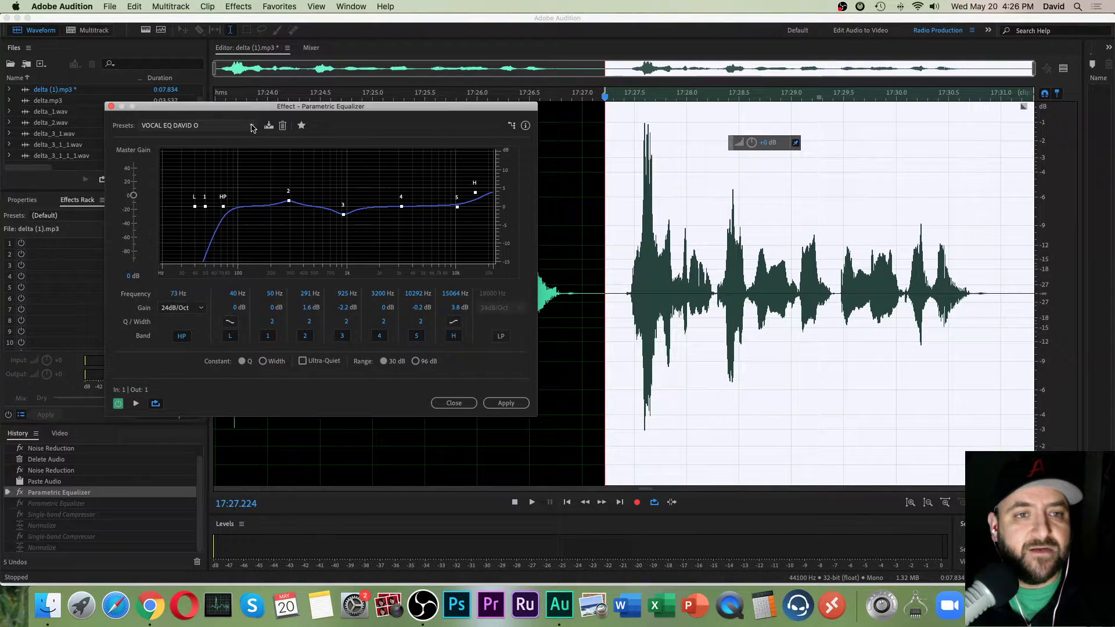
{"action": "left_click", "coordinate": [203, 126]}
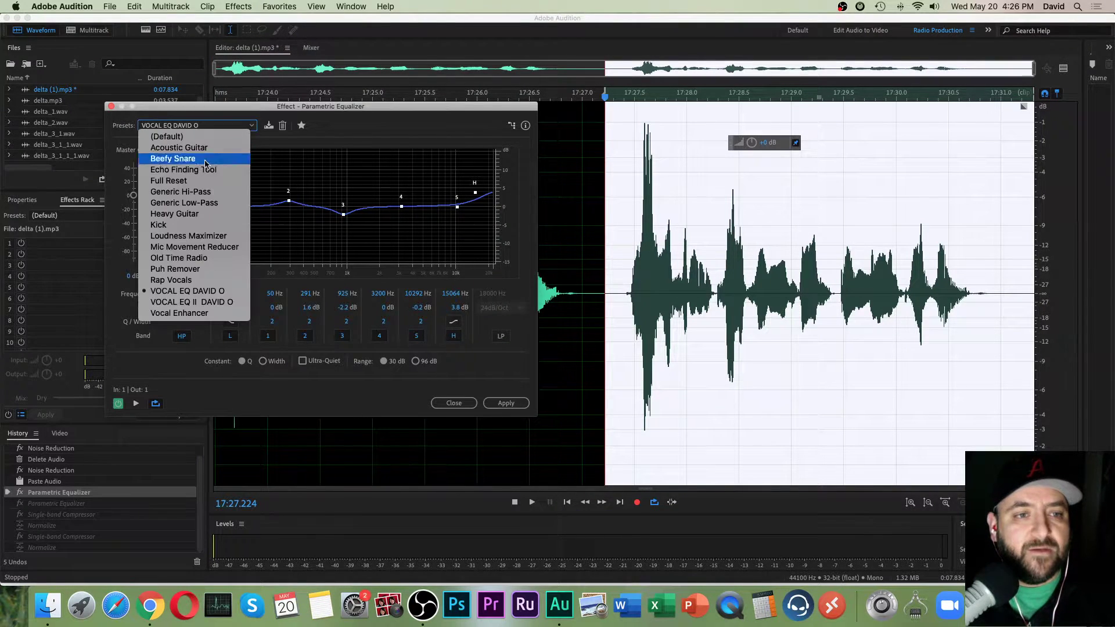
{"action": "left_click", "coordinate": [155, 171]}
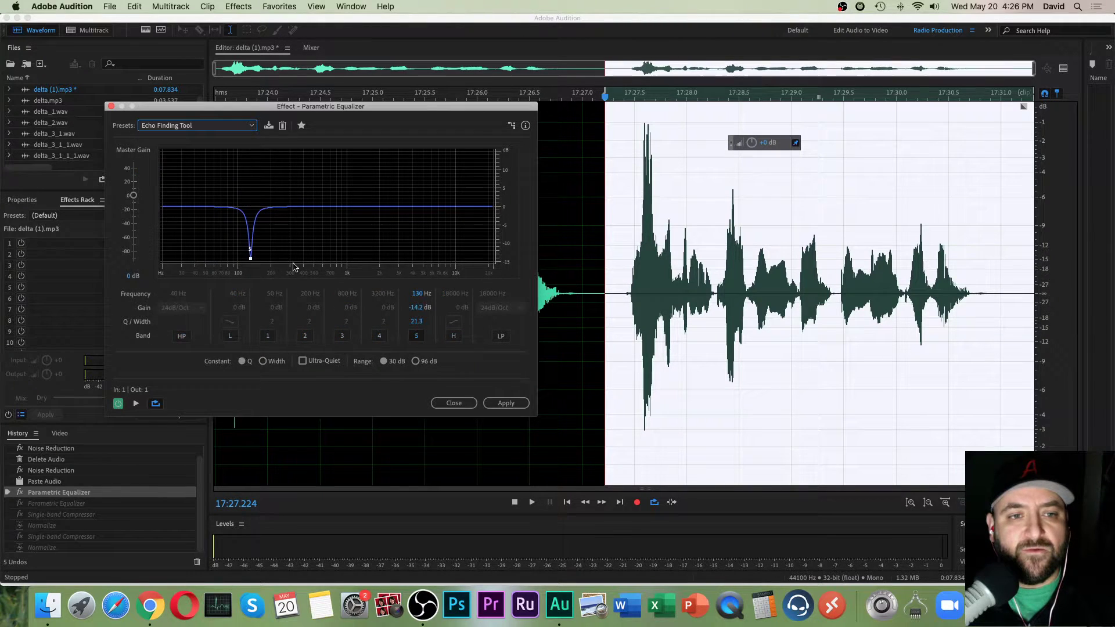
Raise band 5 into a narrow 12.8 dB boost at 2867 Hz with Q 21.4.
{"action": "mouse_move", "coordinate": [254, 266]}
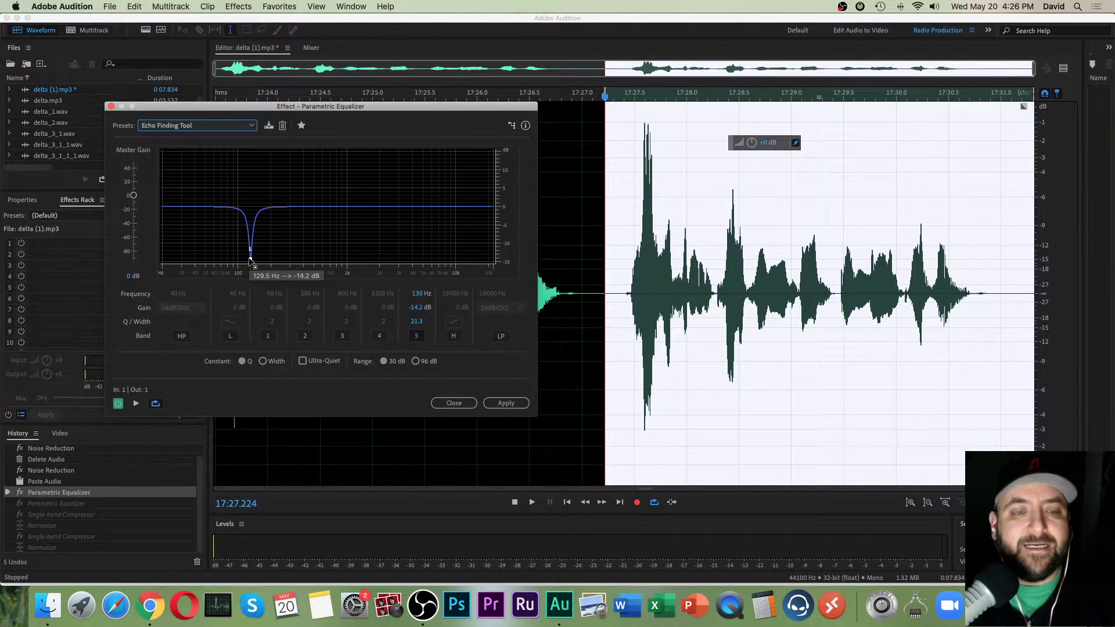
{"action": "left_click_drag", "start_coordinate": [254, 266], "coordinate": [399, 162]}
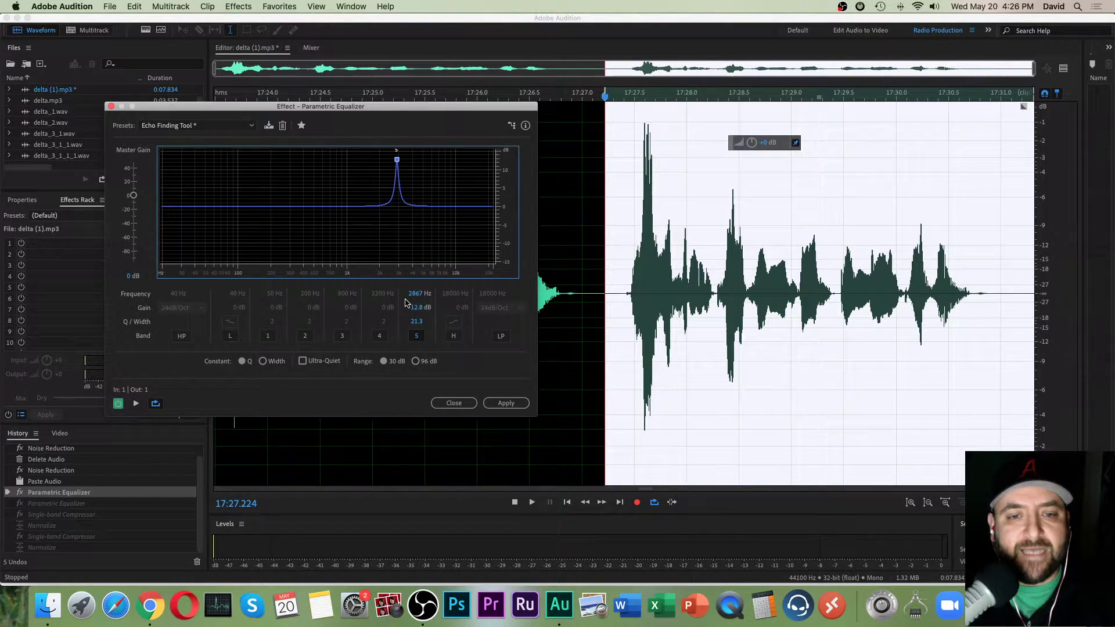
{"action": "mouse_move", "coordinate": [418, 321]}
{"action": "left_mouse_down"}
{"action": "mouse_move", "coordinate": [441, 314]}
{"action": "mouse_move", "coordinate": [417, 321]}
{"action": "left_mouse_up"}
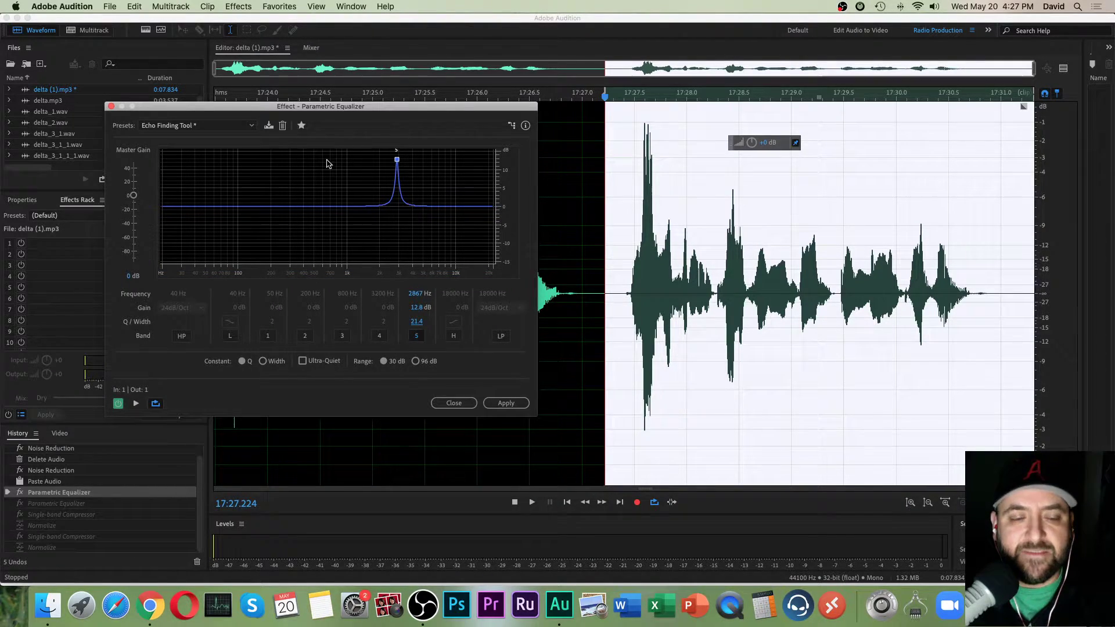
Loop-preview the second half while sweeping band 5's boost down to 199 Hz at +13.1 dB.
{"action": "left_click", "coordinate": [155, 403]}
{"action": "left_click", "coordinate": [155, 404]}
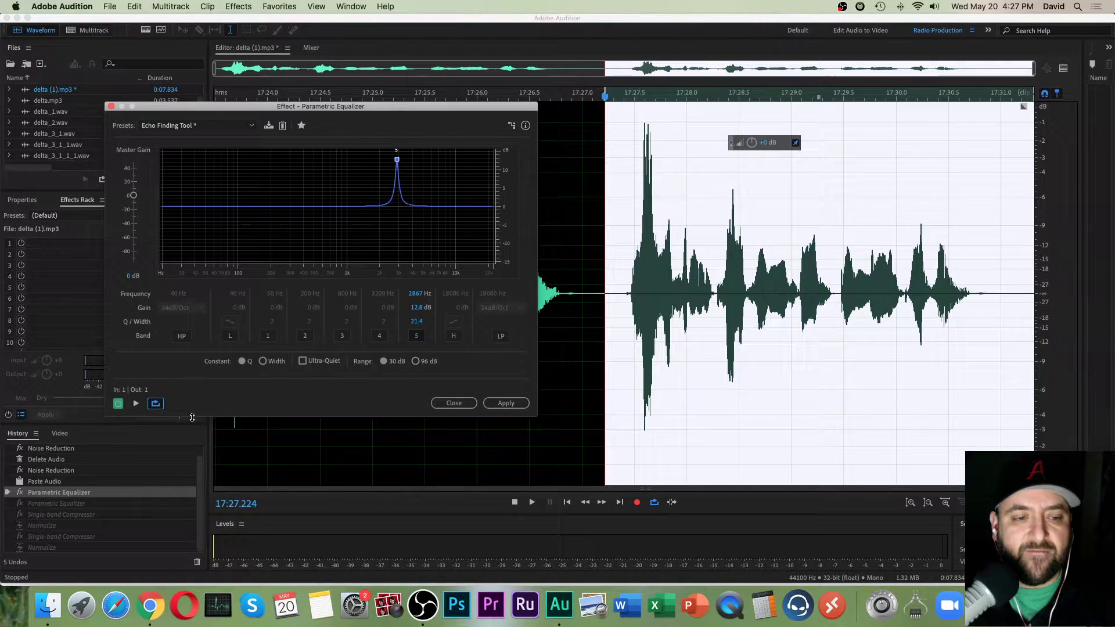
{"action": "left_click_drag", "start_coordinate": [397, 159], "coordinate": [395, 163]}
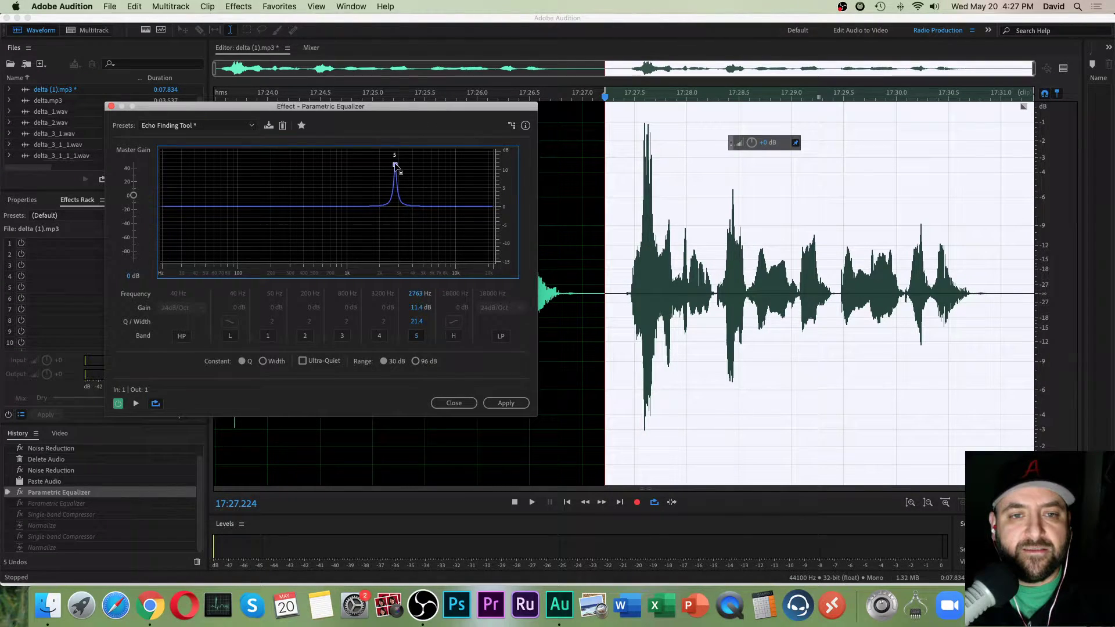
{"action": "left_click", "coordinate": [136, 403]}
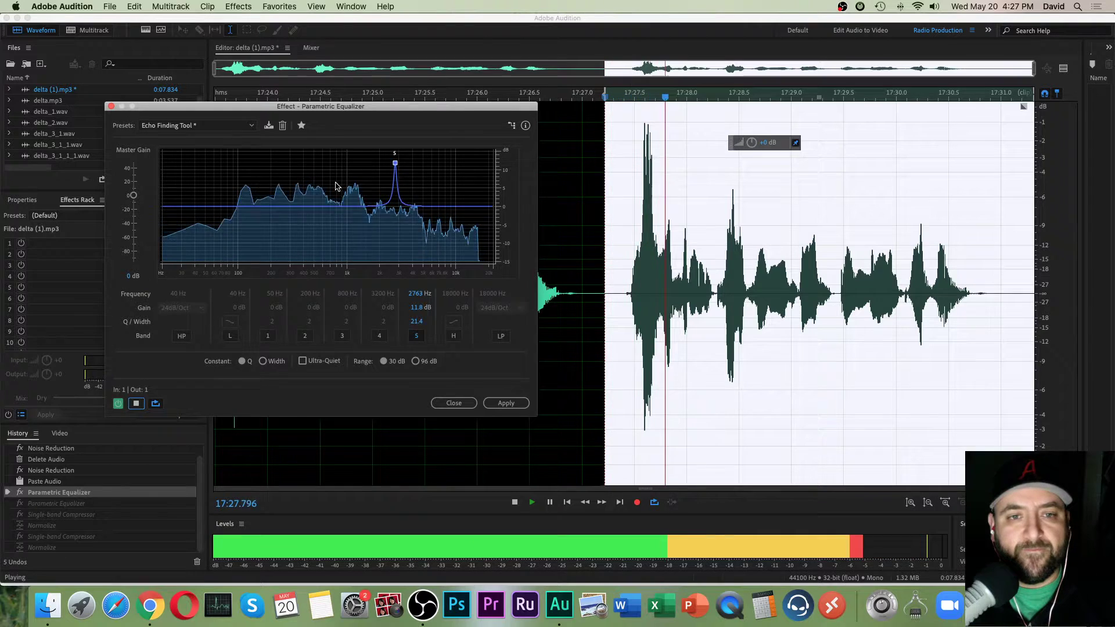
{"action": "left_click_drag", "start_coordinate": [395, 164], "coordinate": [271, 158]}
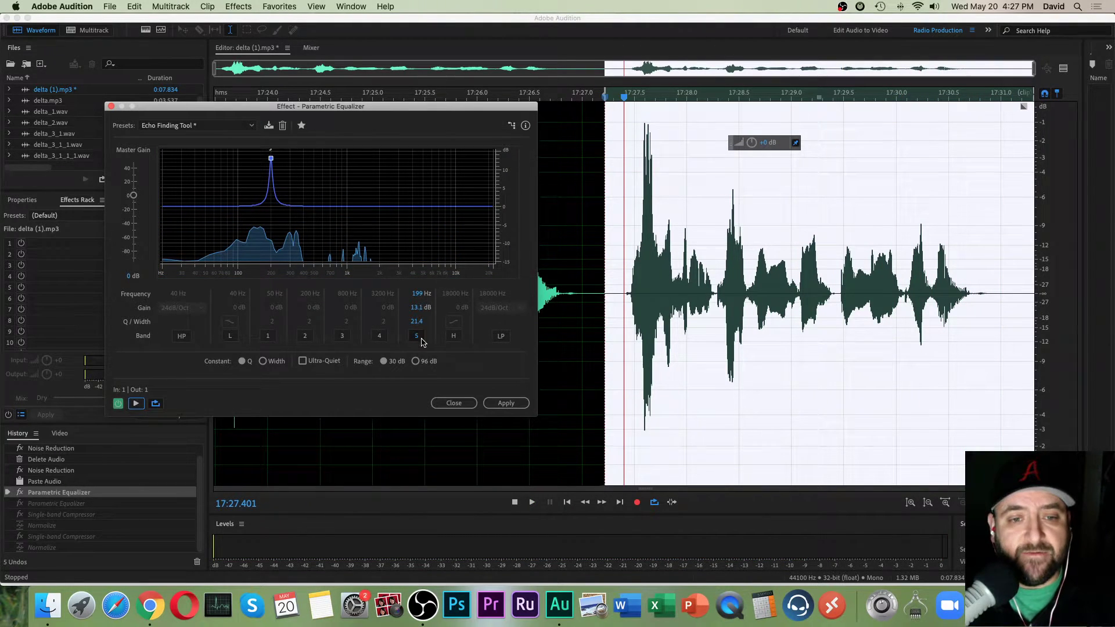
Turn band 5 at 199 Hz into a narrow gain cut and apply the EQ to the second half.
{"action": "left_click_drag", "start_coordinate": [418, 307], "coordinate": [280, 308]}
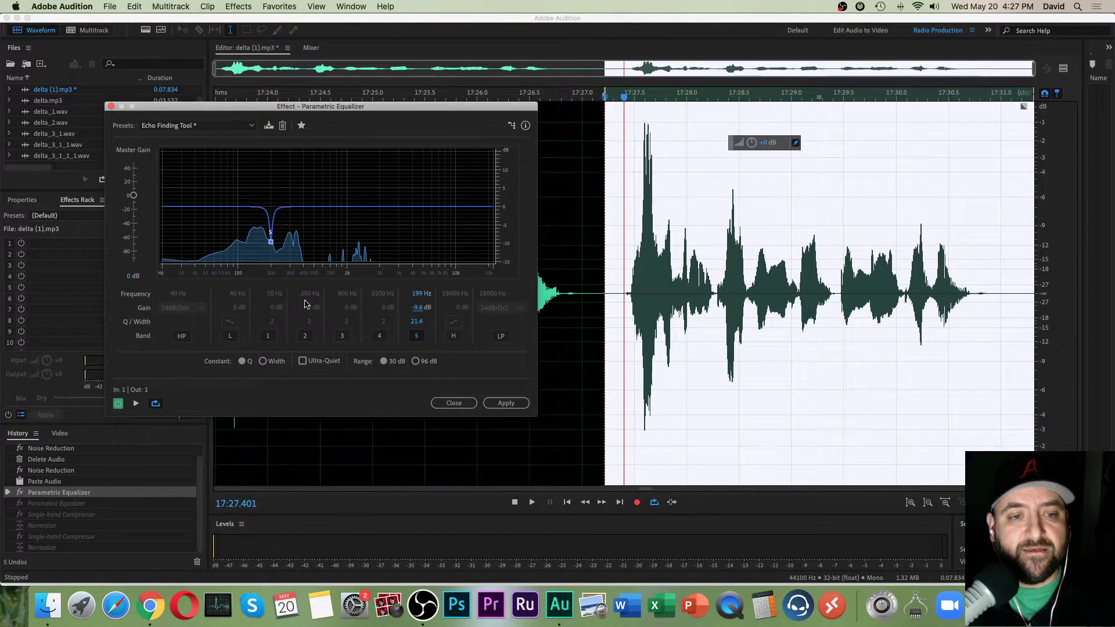
{"action": "mouse_move", "coordinate": [413, 311]}
{"action": "left_mouse_down"}
{"action": "mouse_move", "coordinate": [306, 308]}
{"action": "mouse_move", "coordinate": [415, 316]}
{"action": "left_mouse_up"}
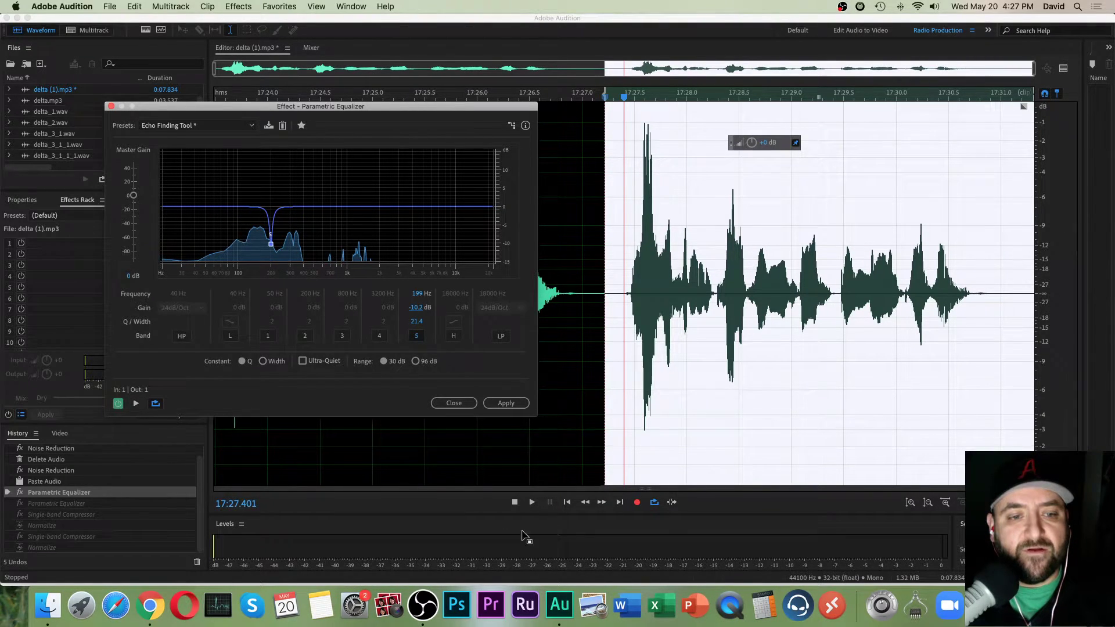
{"action": "left_click", "coordinate": [506, 403]}
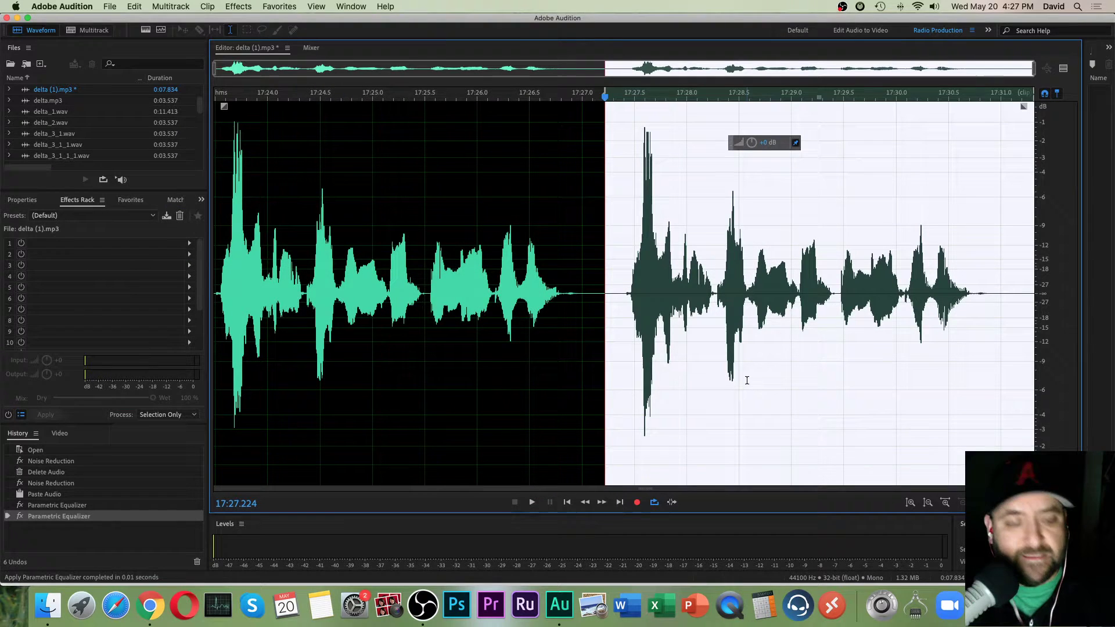
Play back the equalized clip, then reselect from 17:27.29 to the end of the file.
{"action": "key", "text": "space"}
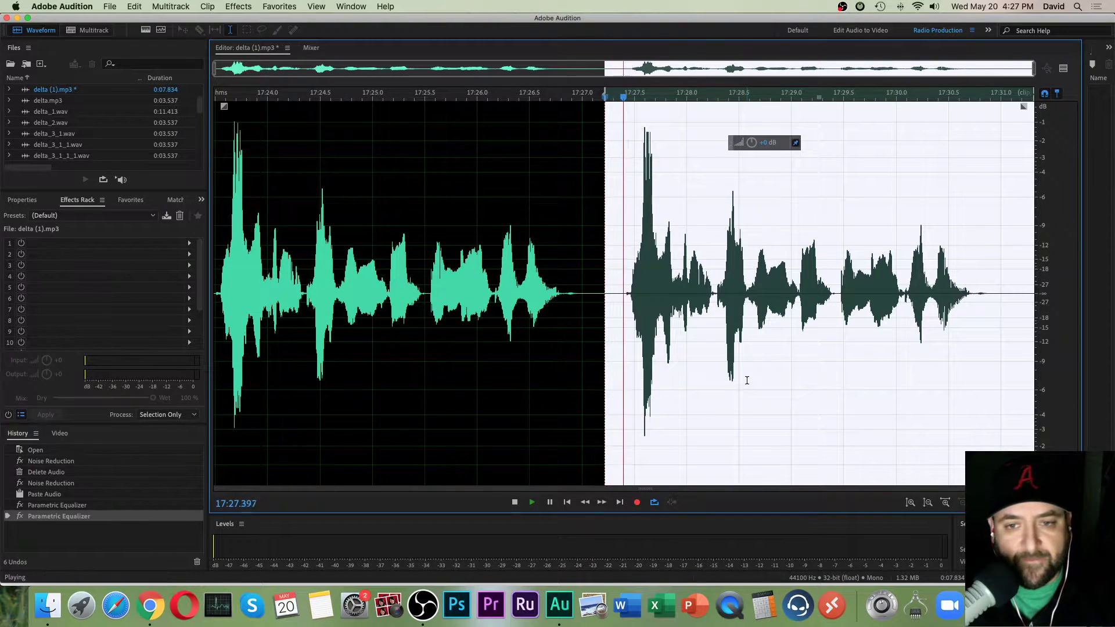
{"action": "left_click", "coordinate": [653, 384]}
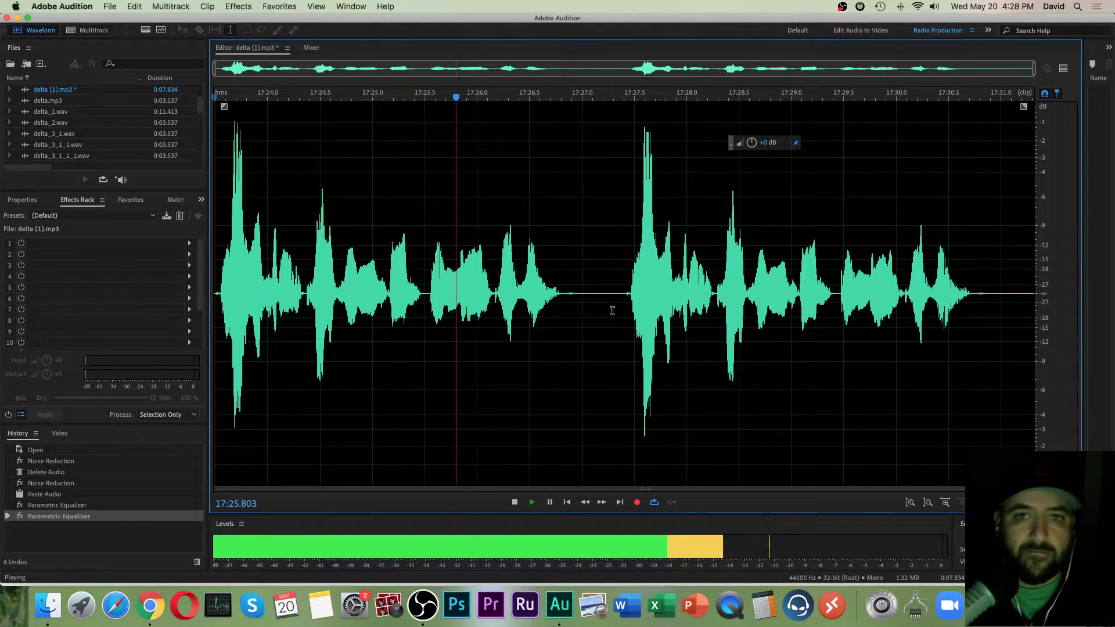
{"action": "left_click_drag", "start_coordinate": [612, 311], "coordinate": [1046, 314]}
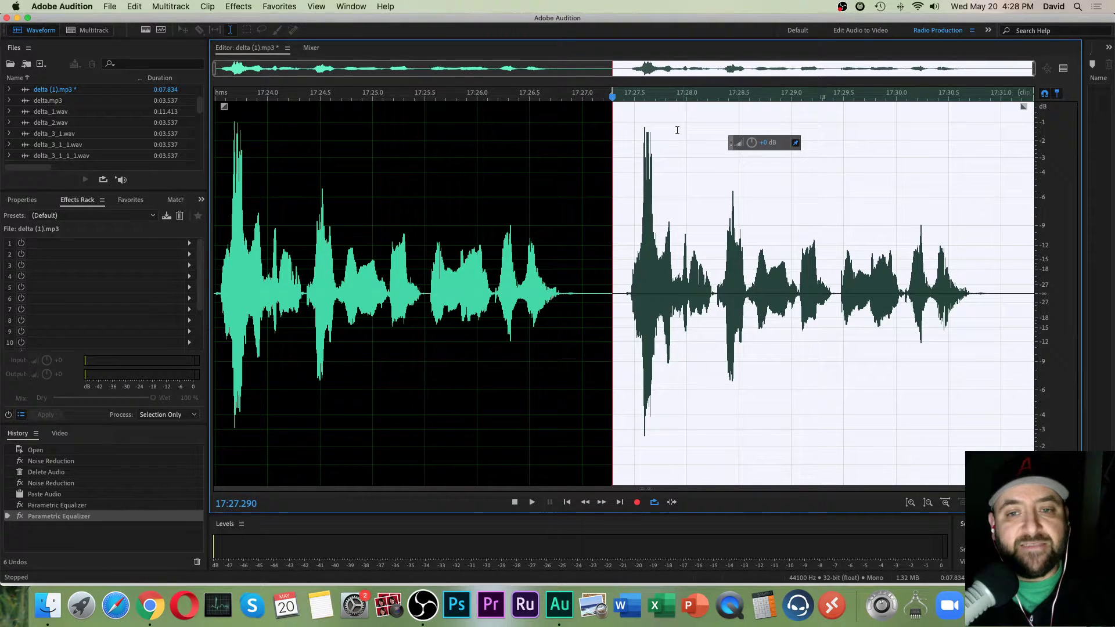
Apply the Parametric Equalizer with the saved vocal EQ preset to the second half.
{"action": "left_click", "coordinate": [243, 5]}
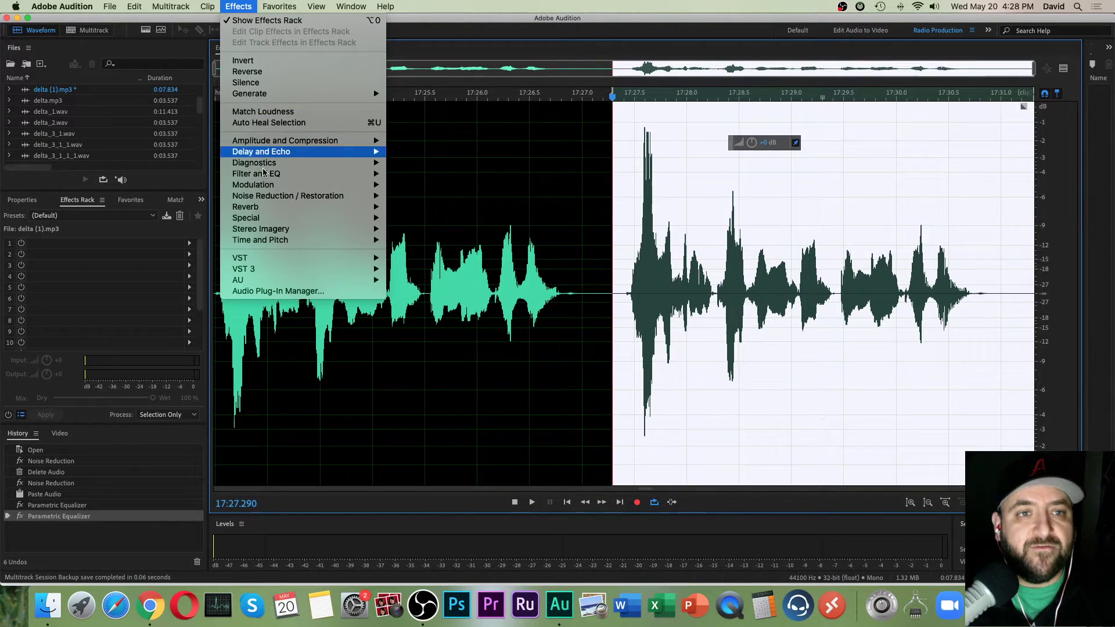
{"action": "mouse_move", "coordinate": [266, 173]}
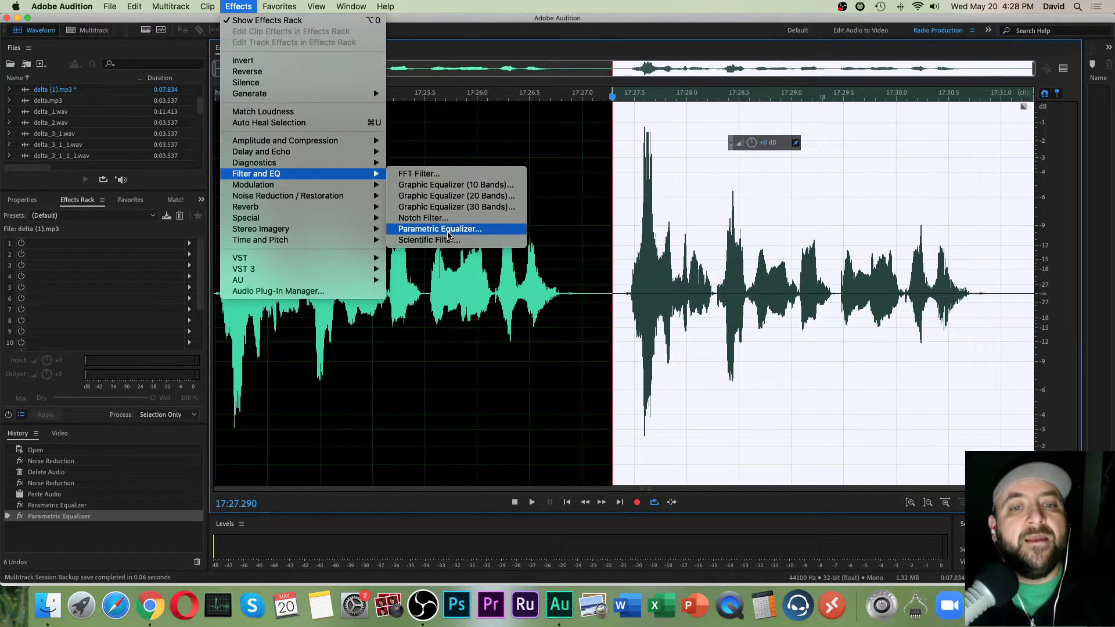
{"action": "left_click", "coordinate": [448, 235]}
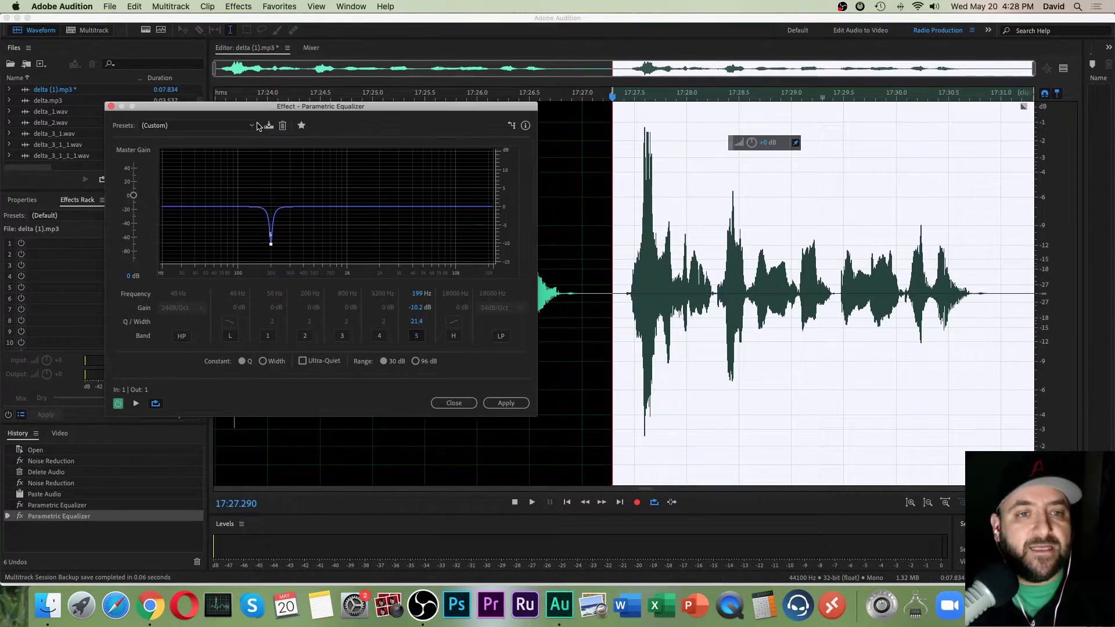
{"action": "left_click", "coordinate": [258, 126]}
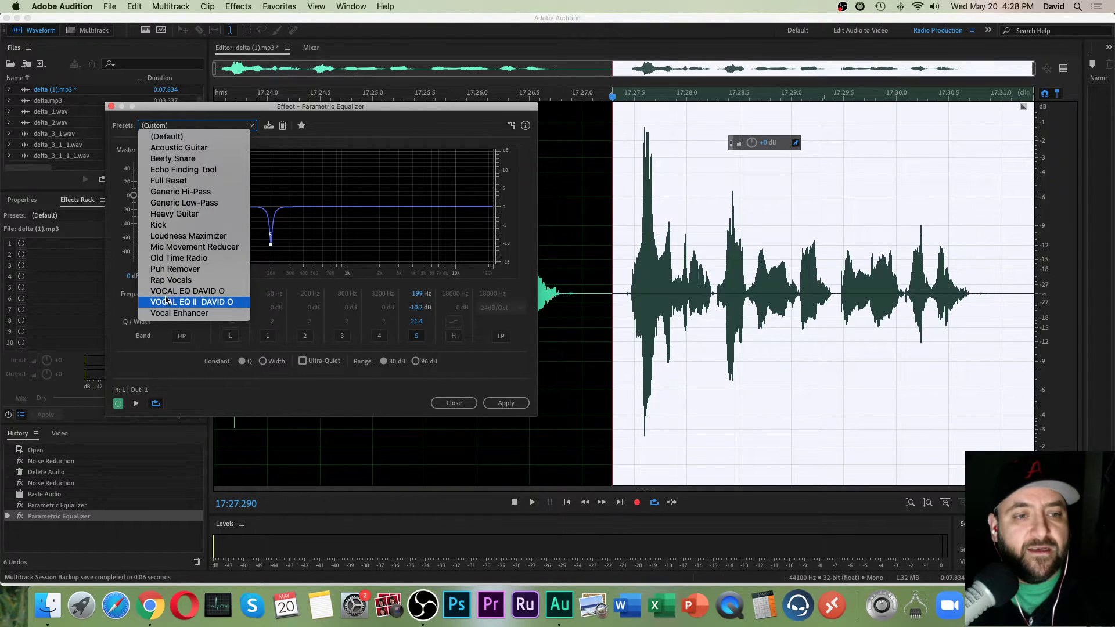
{"action": "left_click", "coordinate": [196, 293]}
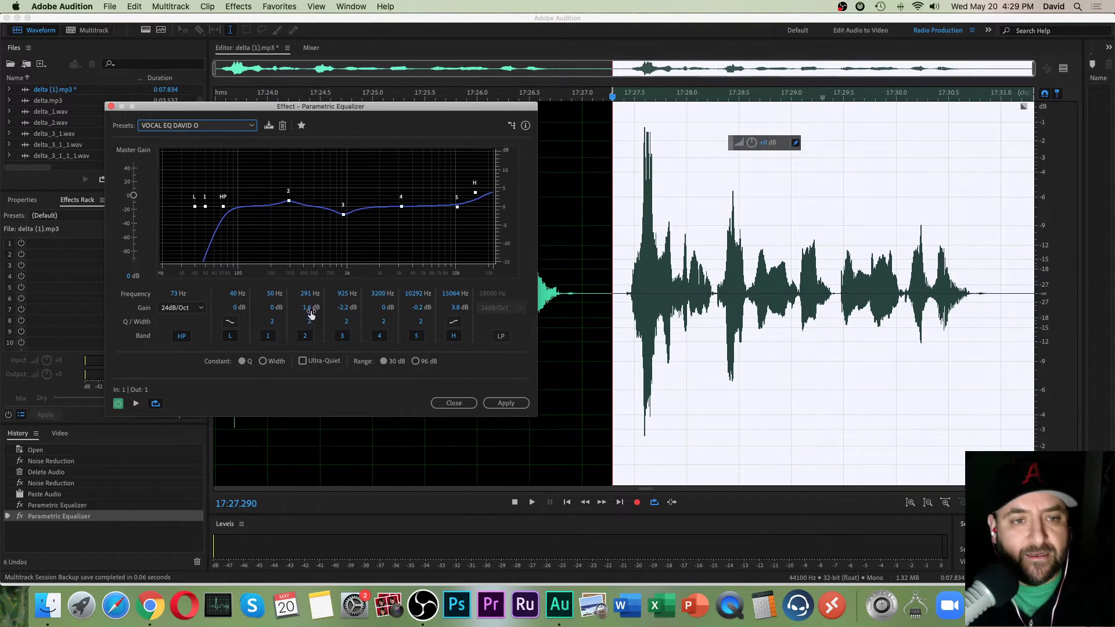
{"action": "left_click", "coordinate": [513, 407]}
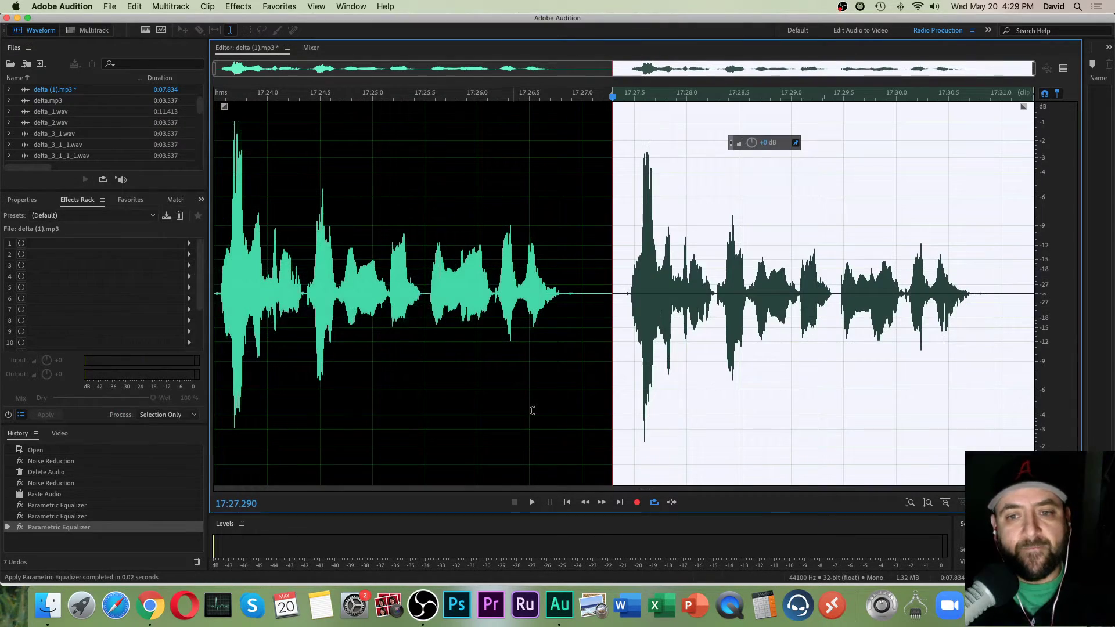
{"action": "key", "text": "space"}
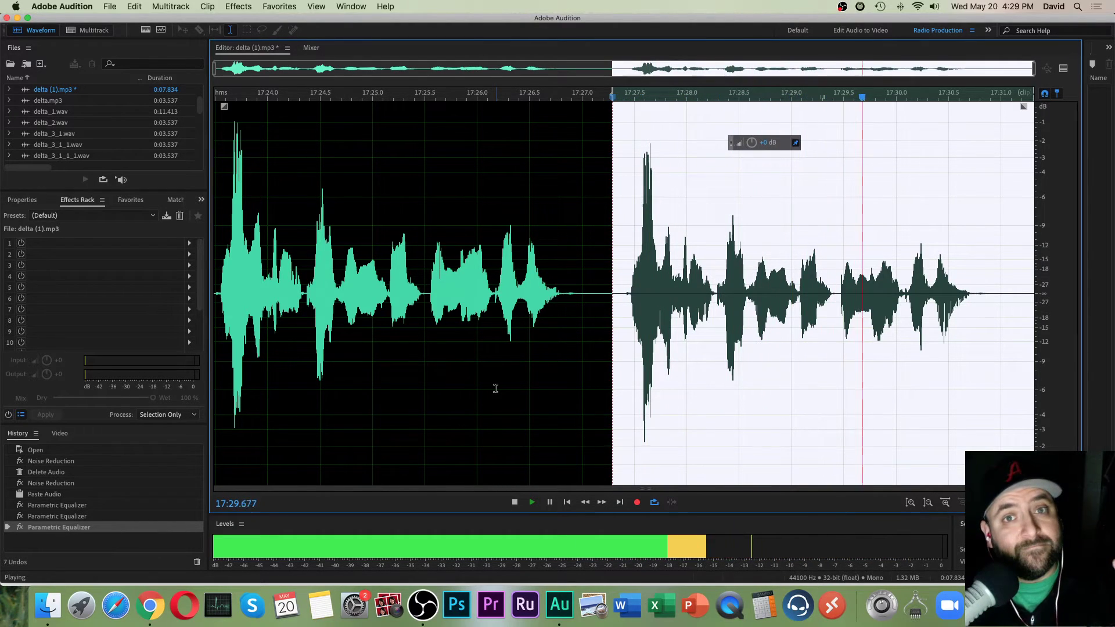
{"action": "key", "text": "space"}
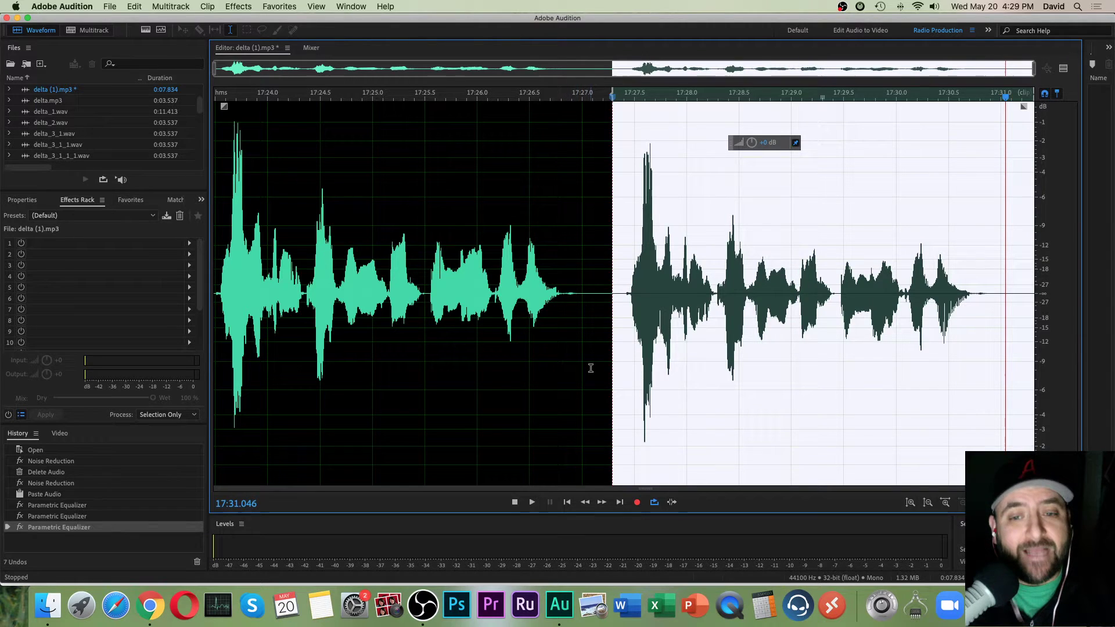
{"action": "key", "text": "shift+d"}
{"action": "key", "text": "p"}
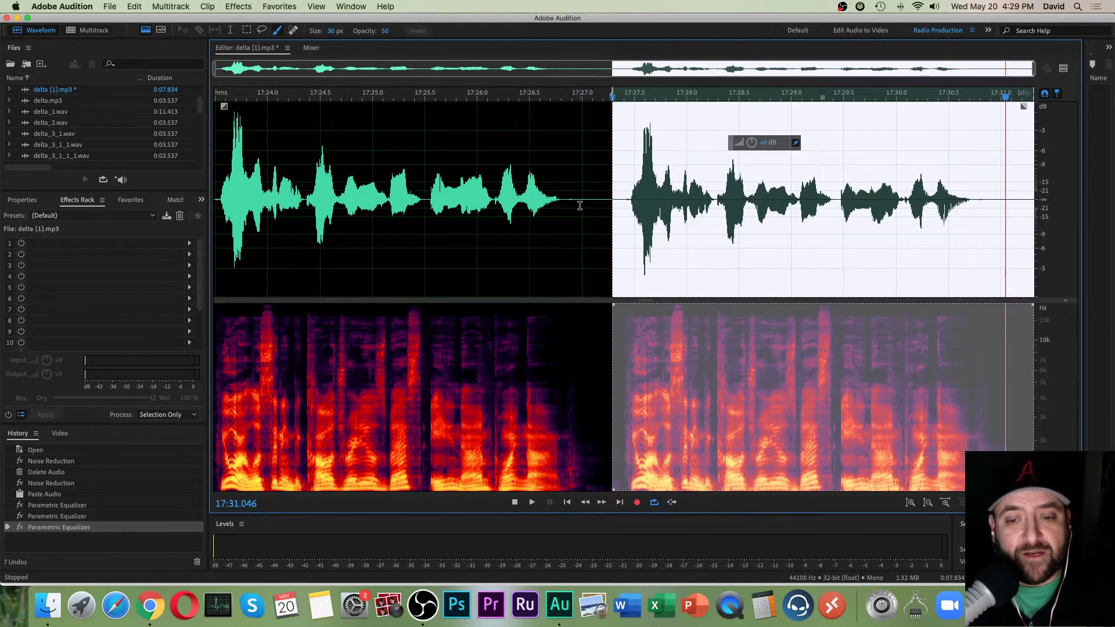
{"action": "left_click", "coordinate": [583, 316]}
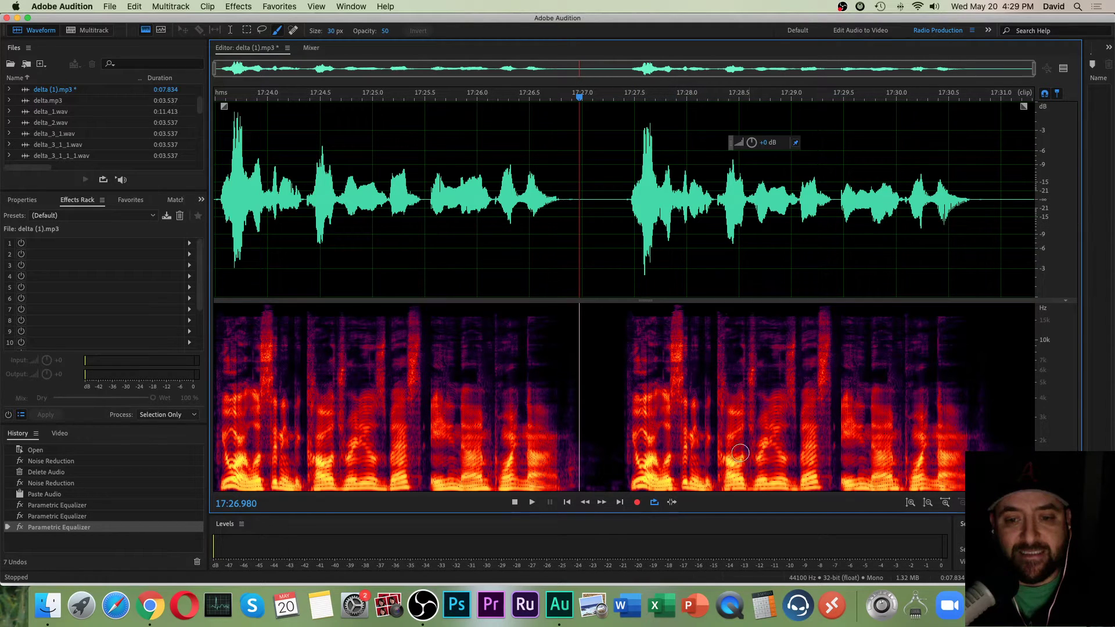
Hide the spectral display, then compress the second half with the V/O favourite and normalize it to 91%.
{"action": "key", "text": "shift+d"}
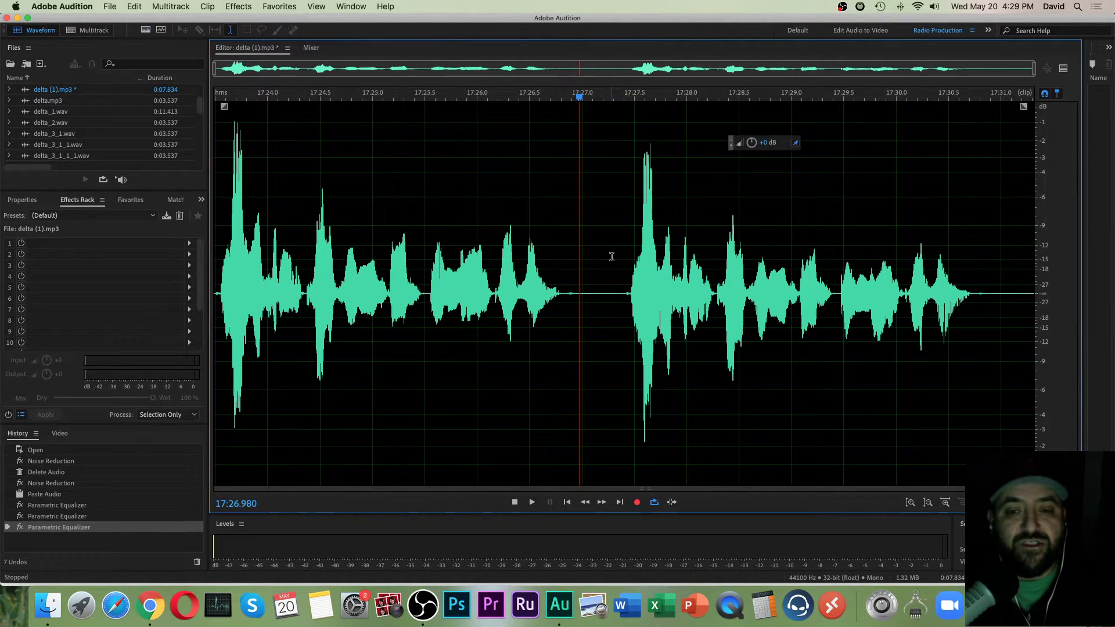
{"action": "left_click", "coordinate": [601, 249]}
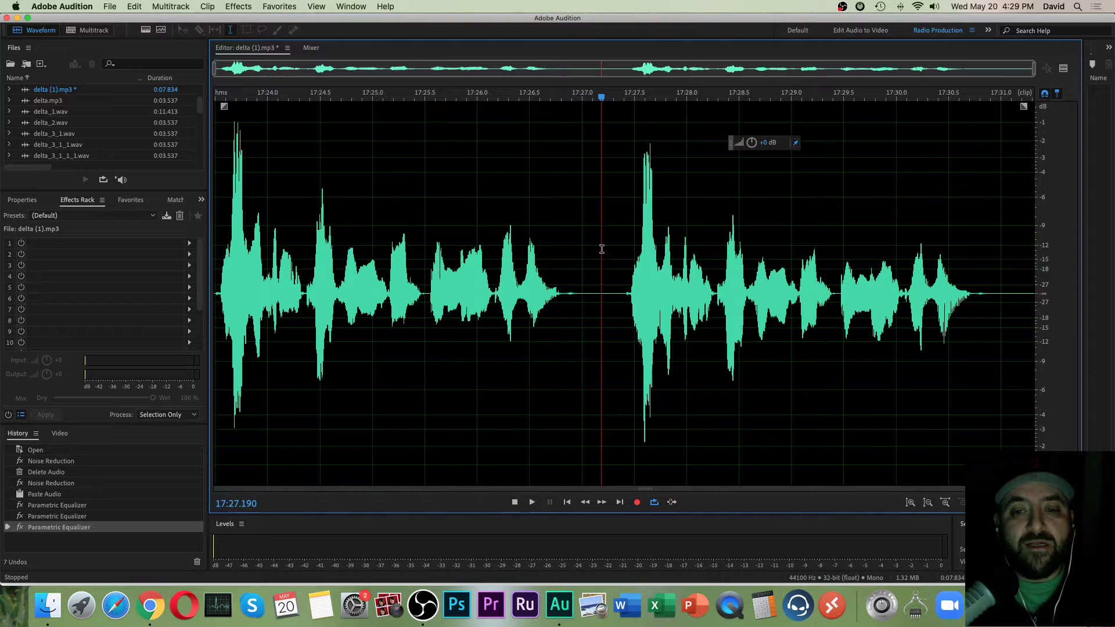
{"action": "double_click", "coordinate": [602, 249]}
{"action": "left_click_drag", "start_coordinate": [602, 250], "coordinate": [1034, 256]}
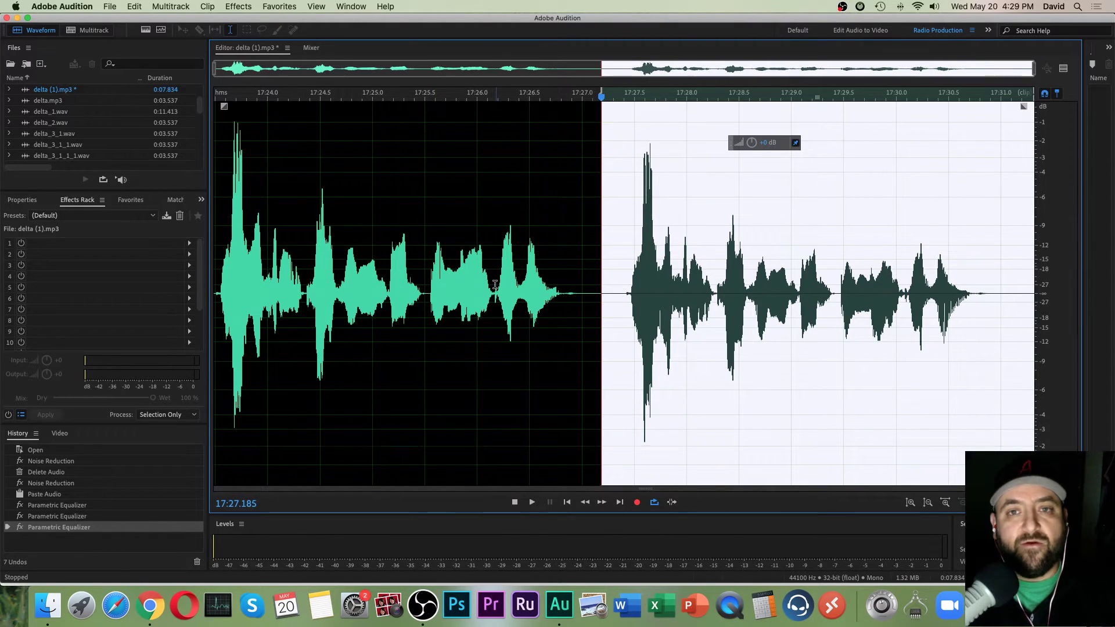
{"action": "left_click", "coordinate": [290, 6]}
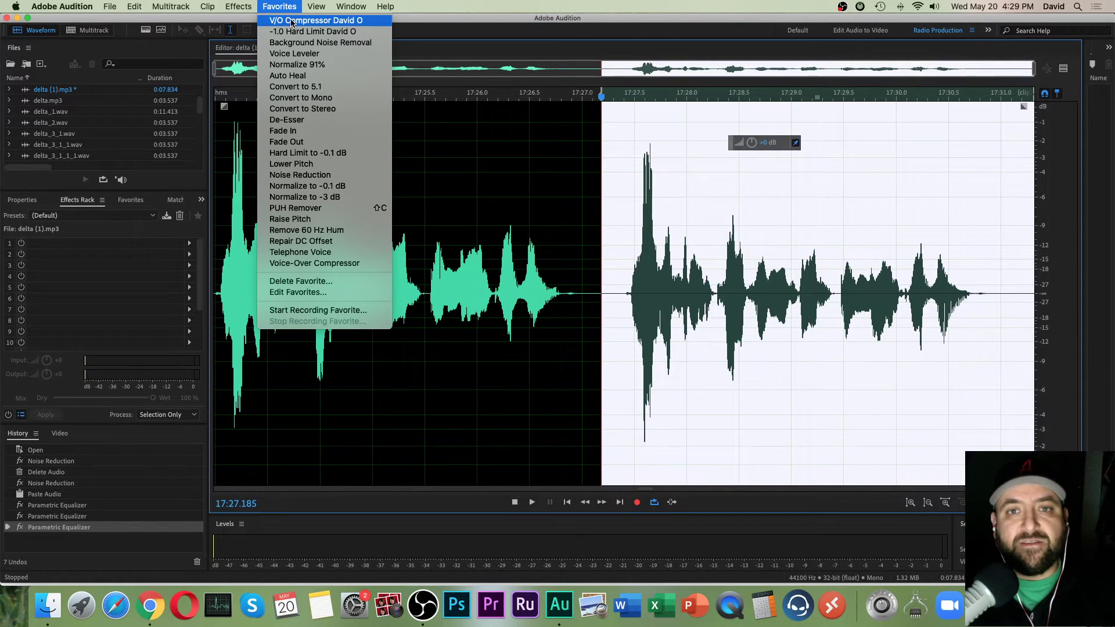
{"action": "left_click", "coordinate": [292, 22]}
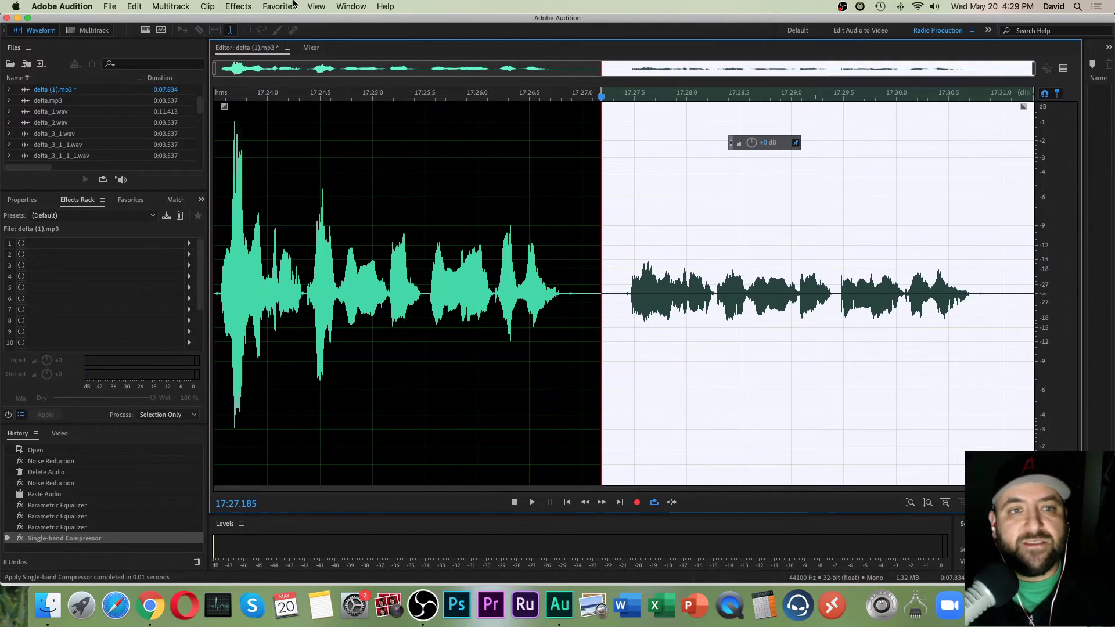
{"action": "left_click", "coordinate": [269, 6]}
{"action": "left_click", "coordinate": [295, 65]}
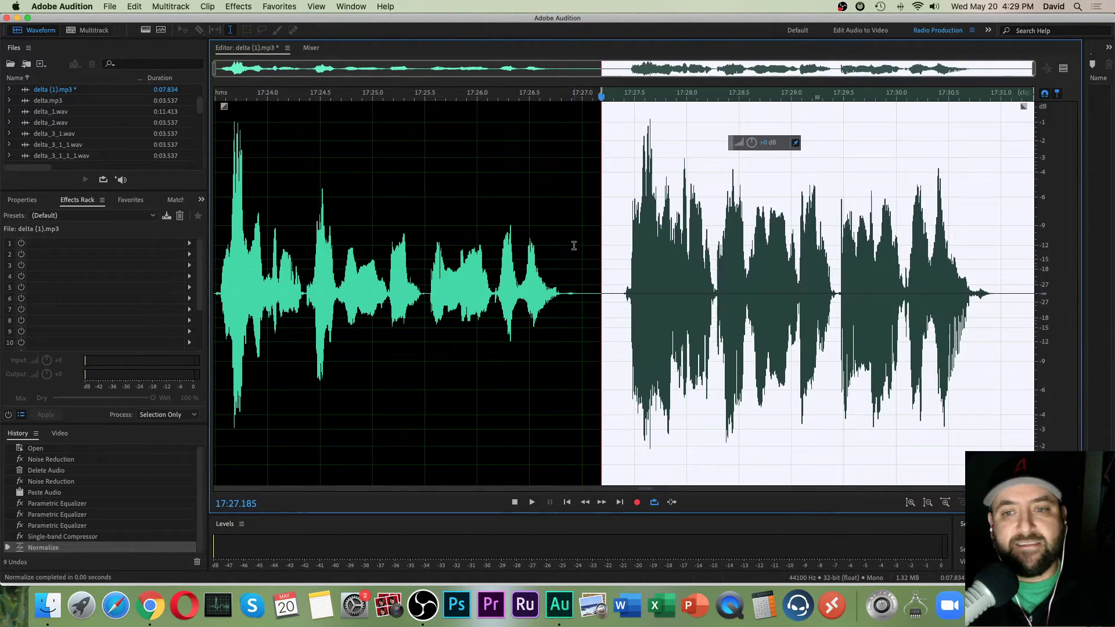
Select the first half, compress it and normalize it to 91%.
{"action": "left_click", "coordinate": [522, 271]}
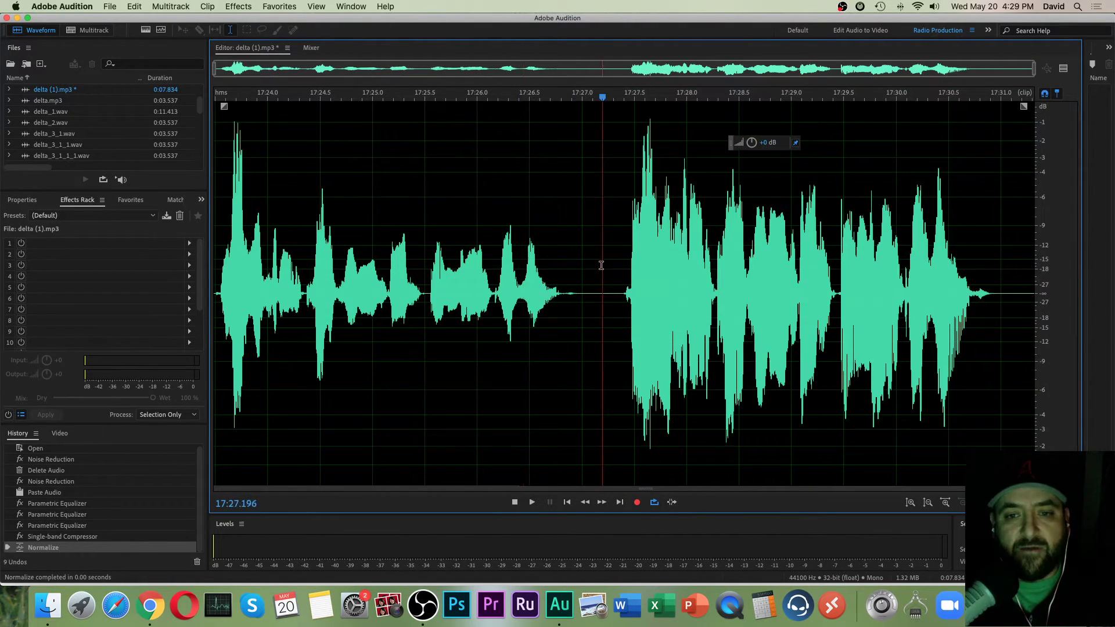
{"action": "left_click_drag", "start_coordinate": [601, 262], "coordinate": [214, 262]}
{"action": "left_click", "coordinate": [284, 7]}
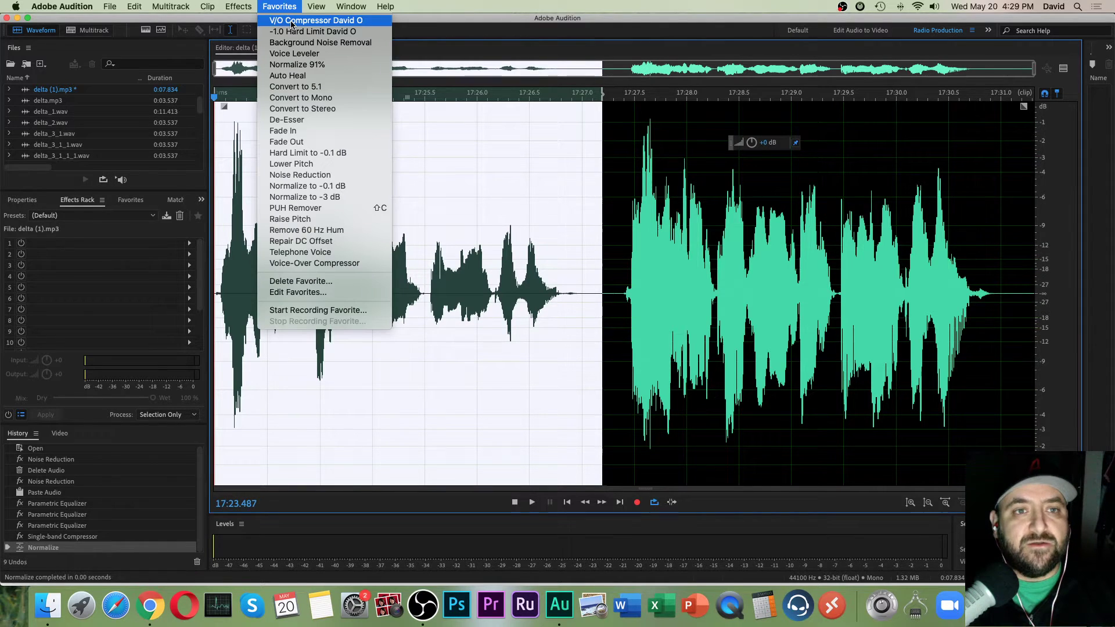
{"action": "left_click", "coordinate": [292, 18]}
{"action": "left_click", "coordinate": [285, 7]}
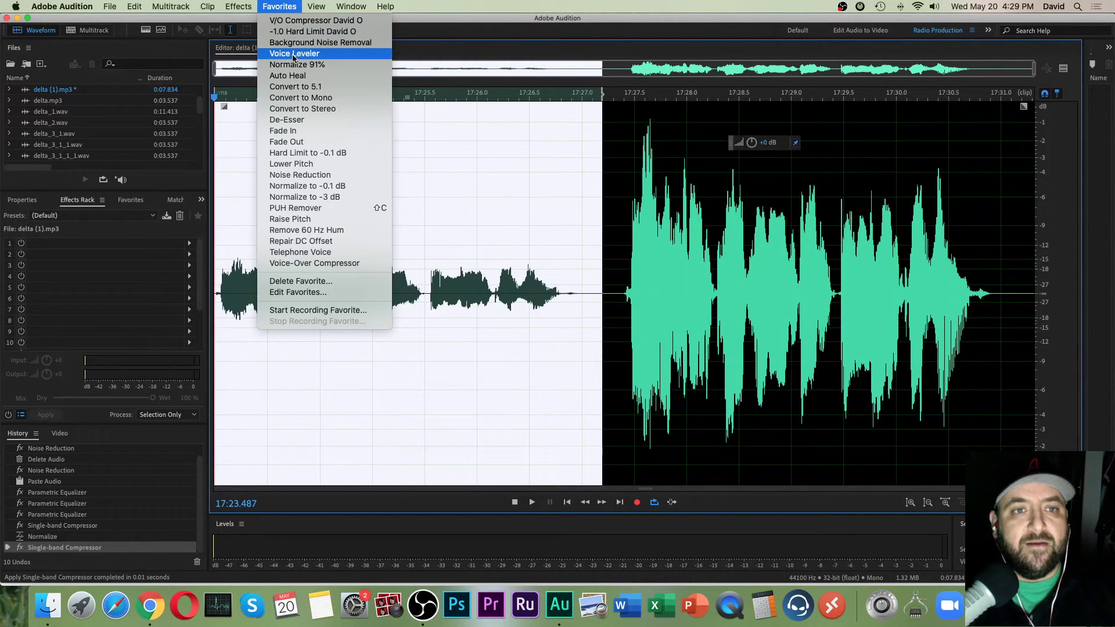
{"action": "key", "text": "Return"}
{"action": "left_click", "coordinate": [664, 290]}
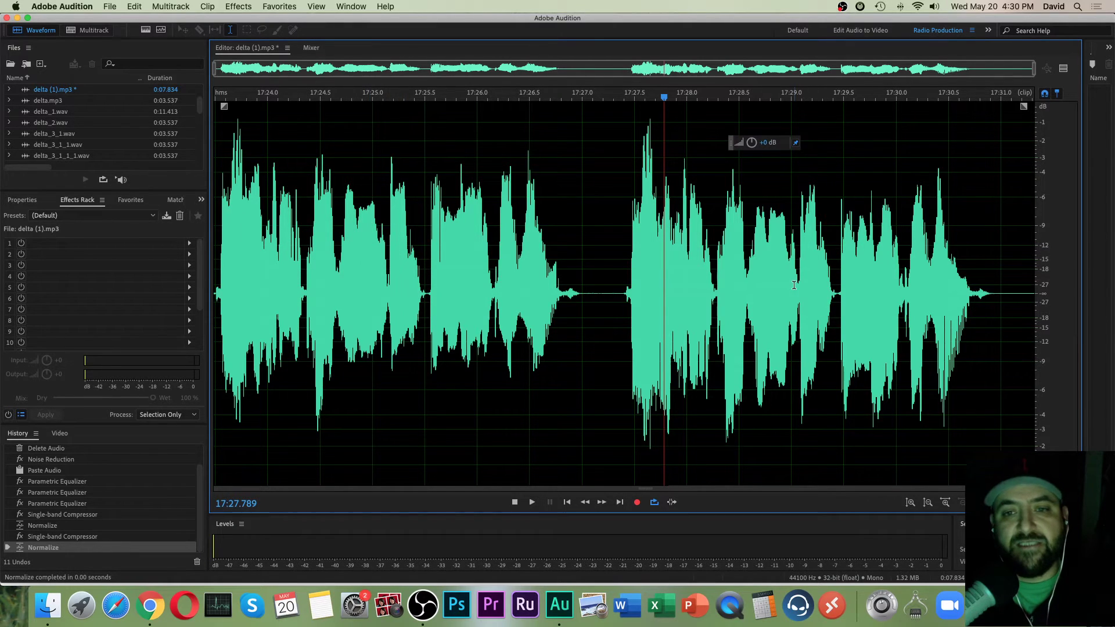
{"action": "left_click_drag", "start_coordinate": [610, 256], "coordinate": [964, 256]}
{"action": "left_click", "coordinate": [980, 250]}
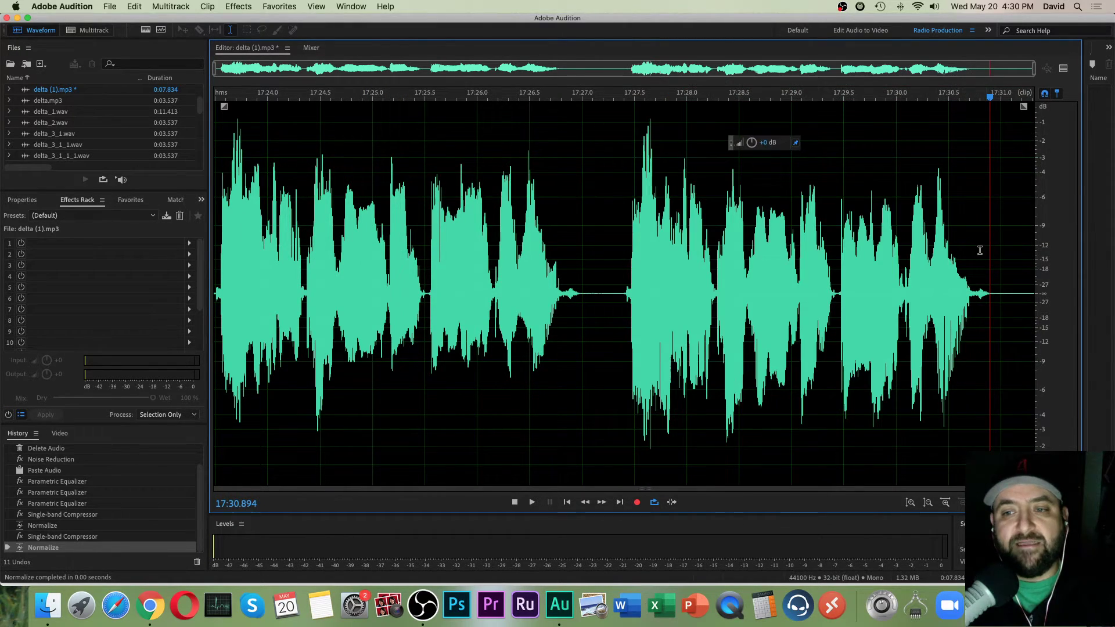
{"action": "left_click", "coordinate": [266, 273]}
{"action": "left_click", "coordinate": [823, 279]}
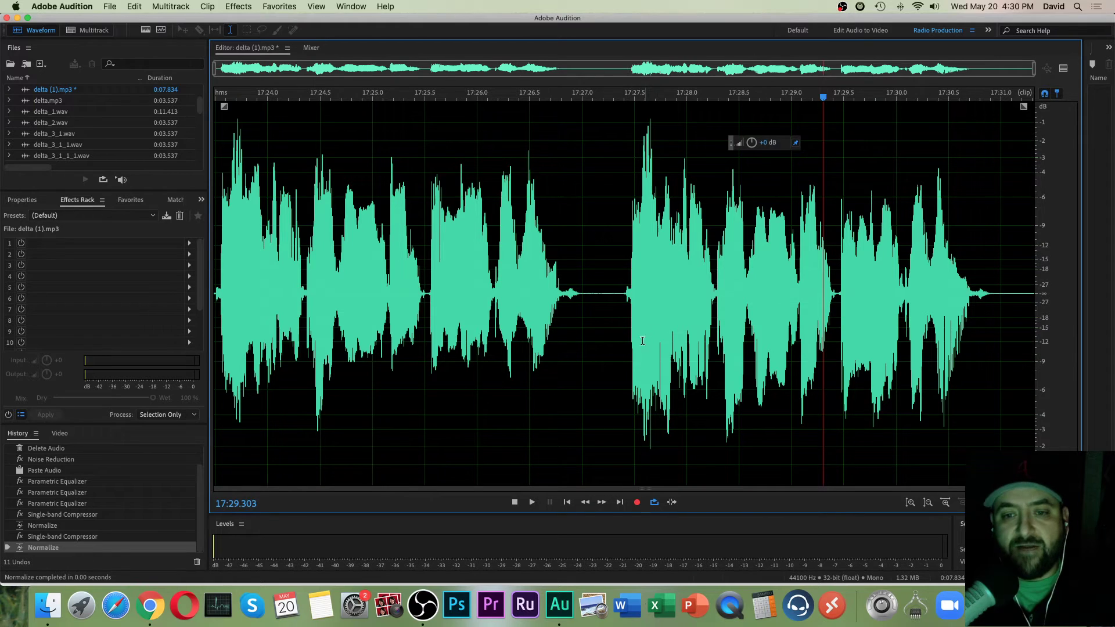
{"action": "left_click_drag", "start_coordinate": [622, 349], "coordinate": [971, 366]}
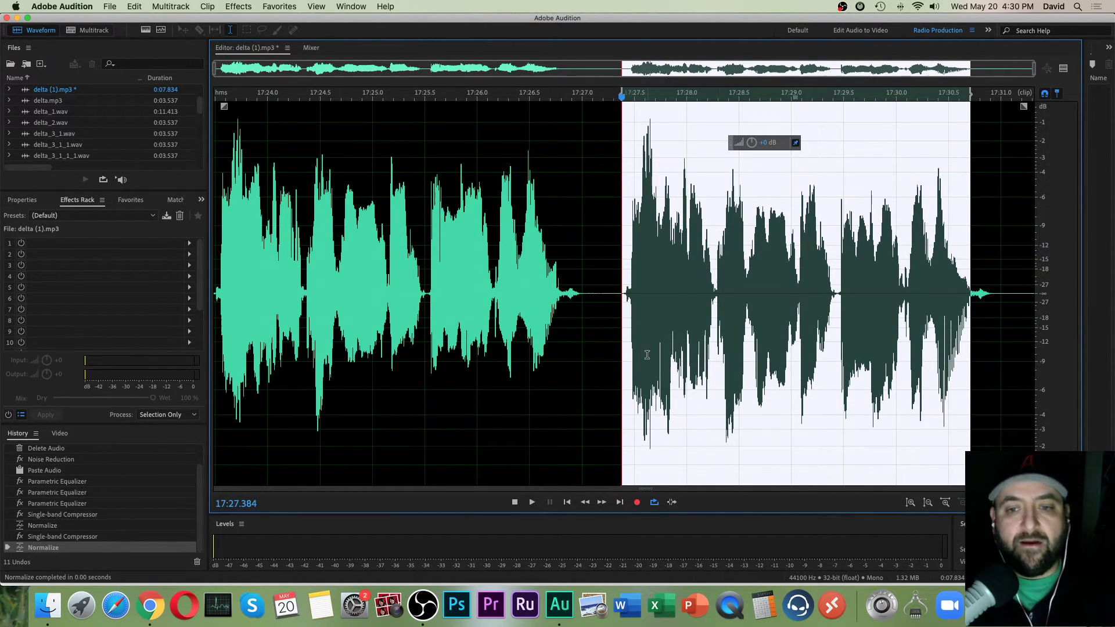
{"action": "left_click", "coordinate": [611, 337]}
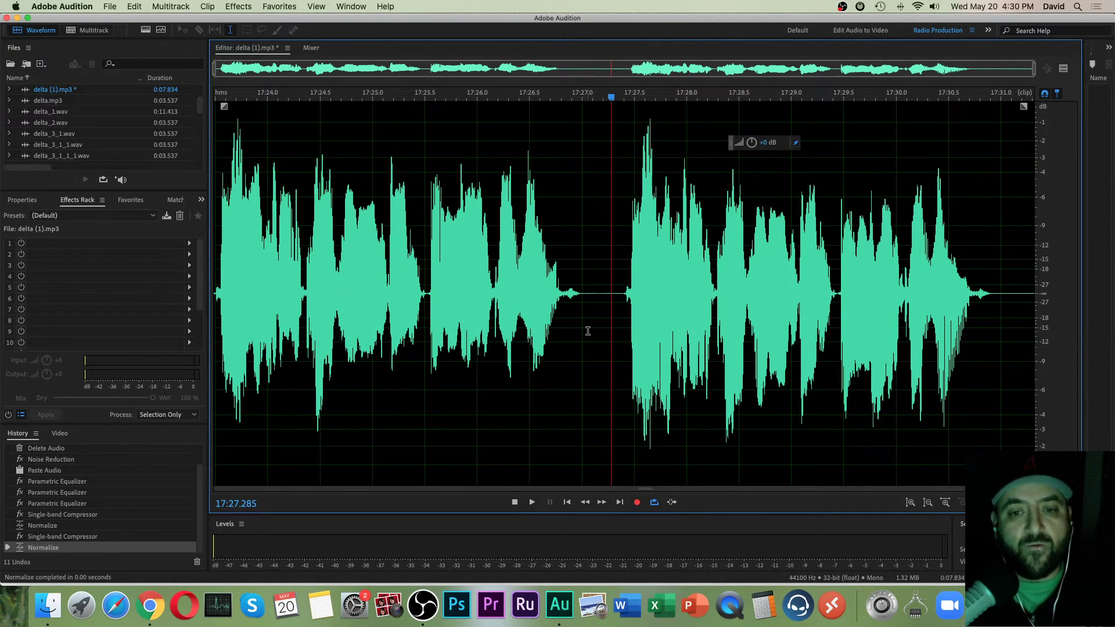
{"action": "left_click_drag", "start_coordinate": [602, 326], "coordinate": [526, 347]}
{"action": "left_click", "coordinate": [377, 316]}
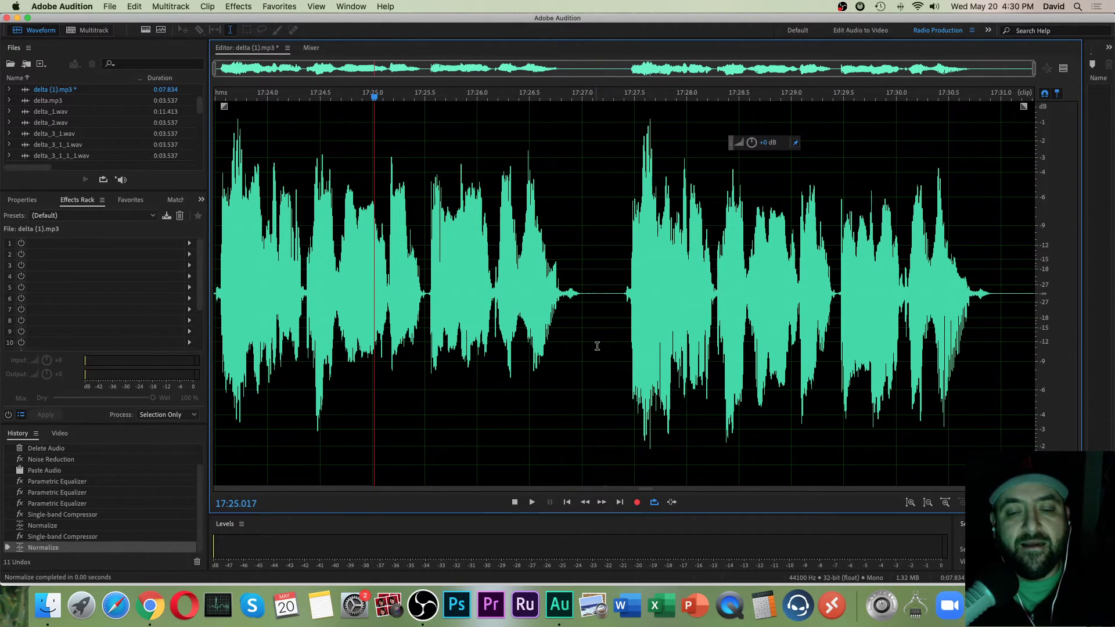
{"action": "left_click", "coordinate": [605, 329]}
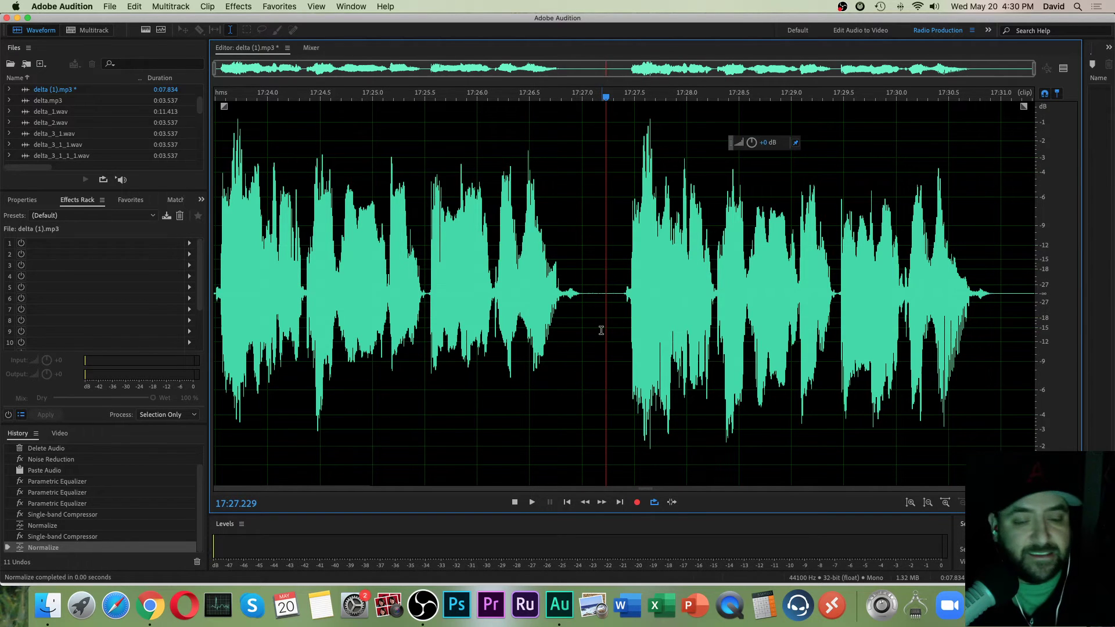
{"action": "key", "text": "Home"}
{"action": "key", "text": "space"}
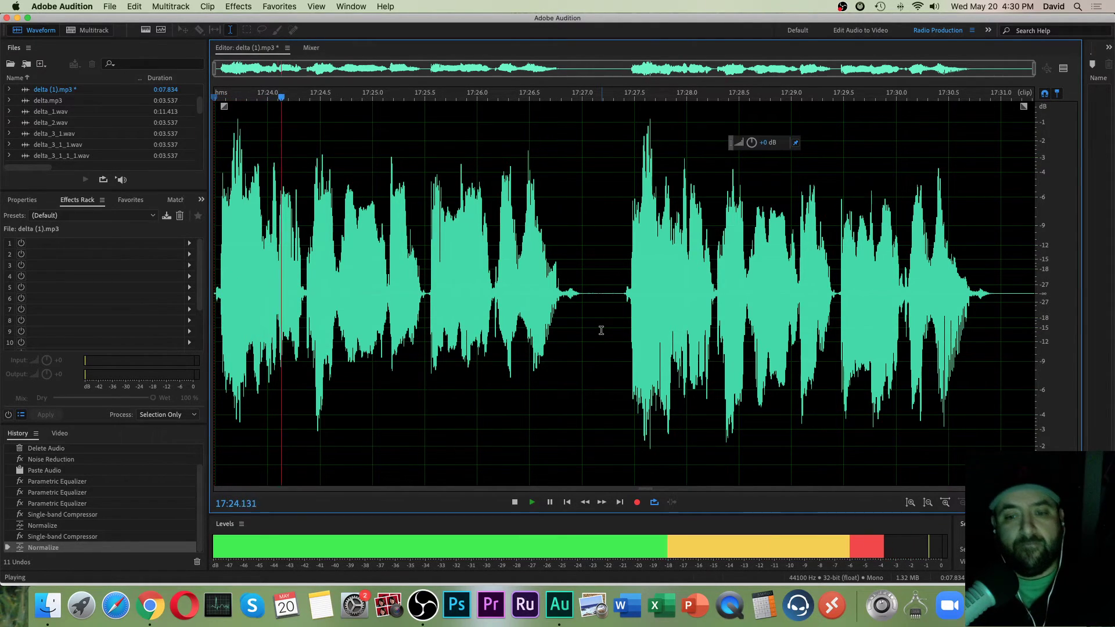